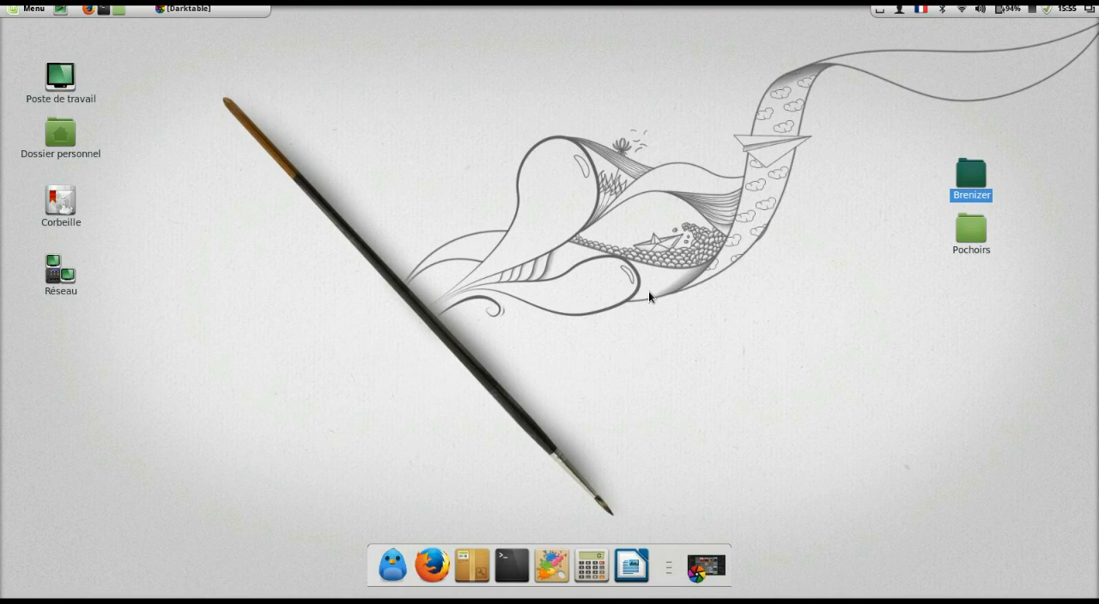
Step: Switch to darktable and apply the collection filter preset "Tuto Hugin 2"
left_click(182, 9)
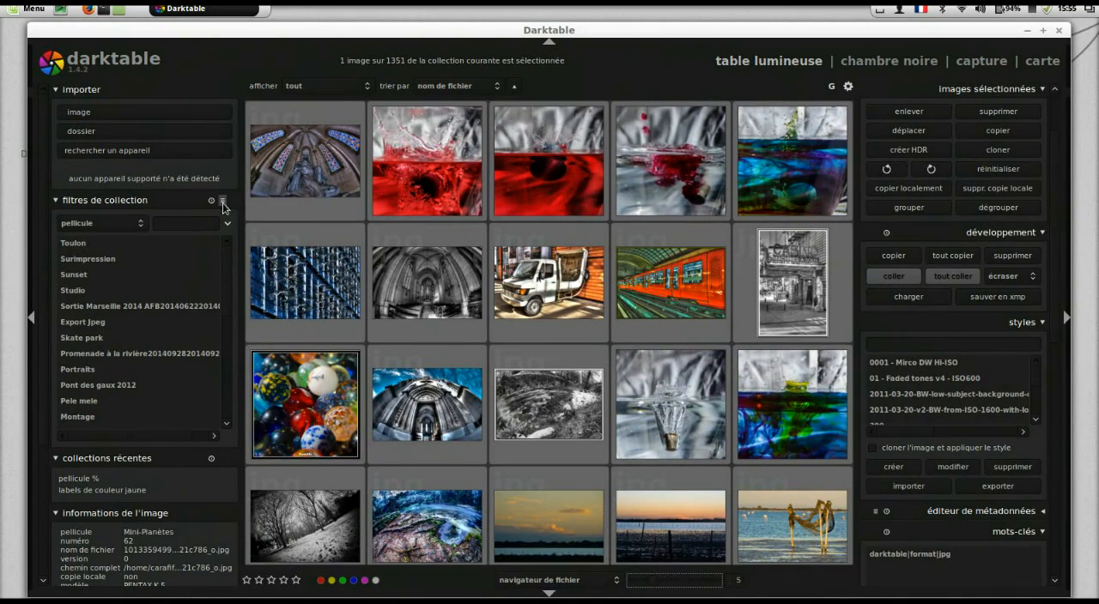
left_click(222, 200)
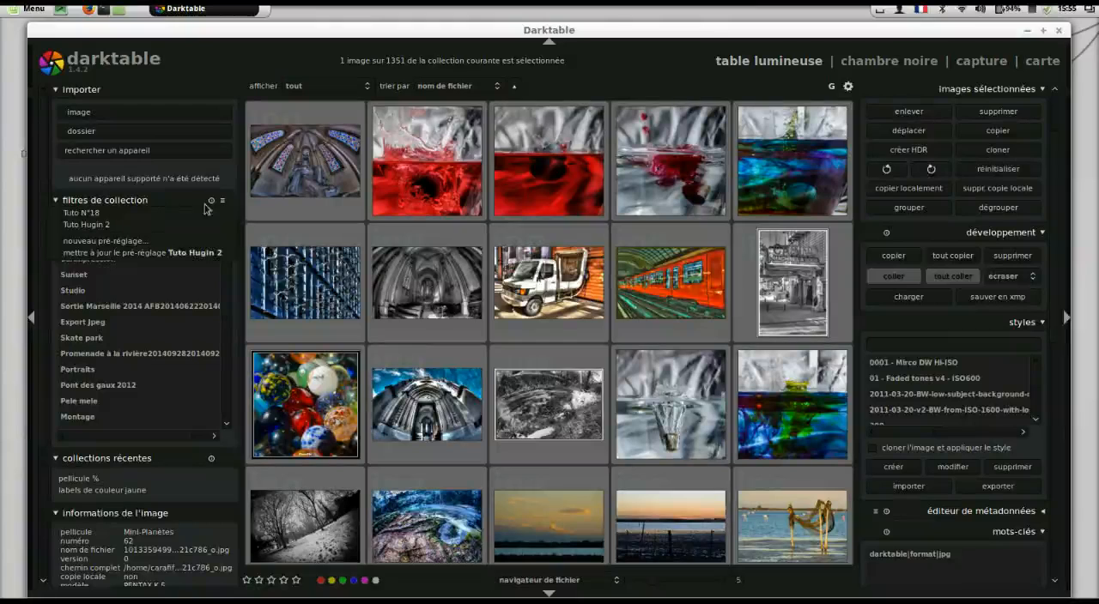
left_click(142, 225)
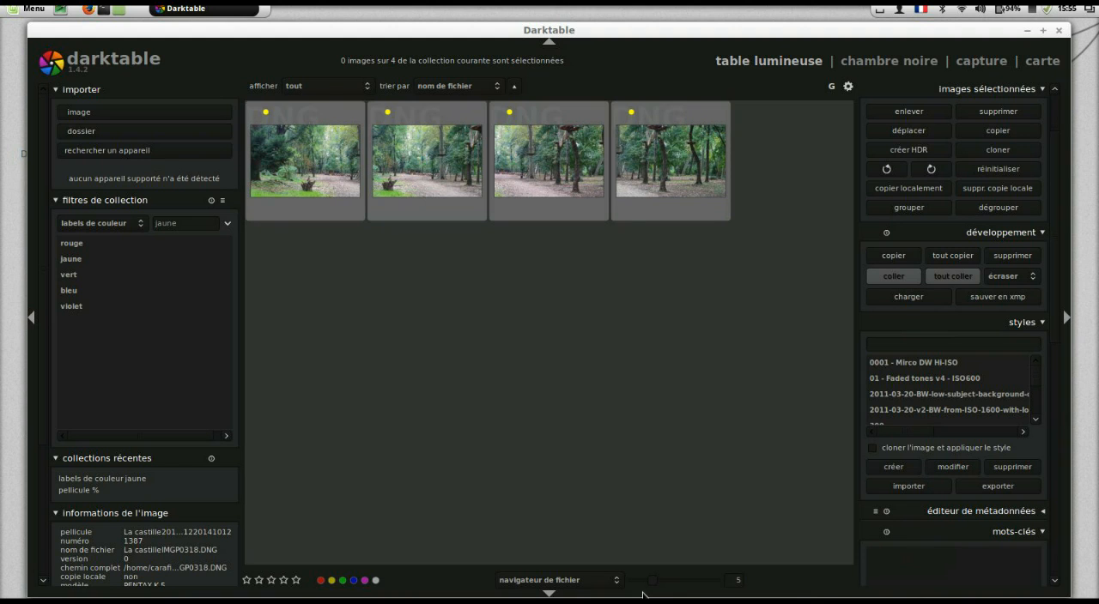
Step: Show one image at a time and review the forest photos La castilleIMGP0317.DNG to La castilleIMGP0320.DNG, then minimize darktable
left_click_drag(643, 582, 636, 583)
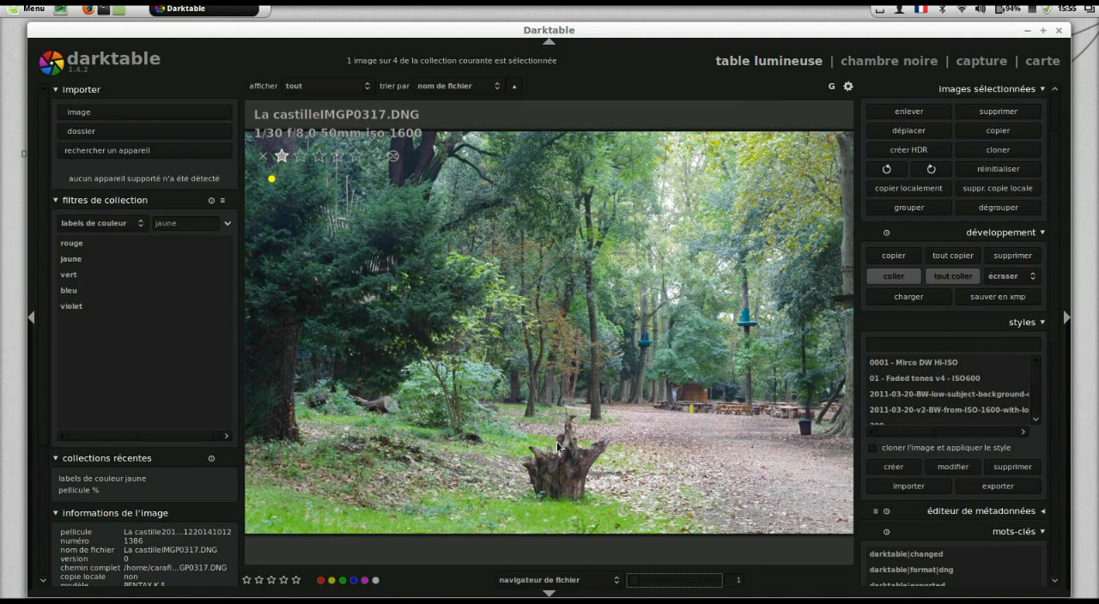
scroll(558, 445, "down", 1)
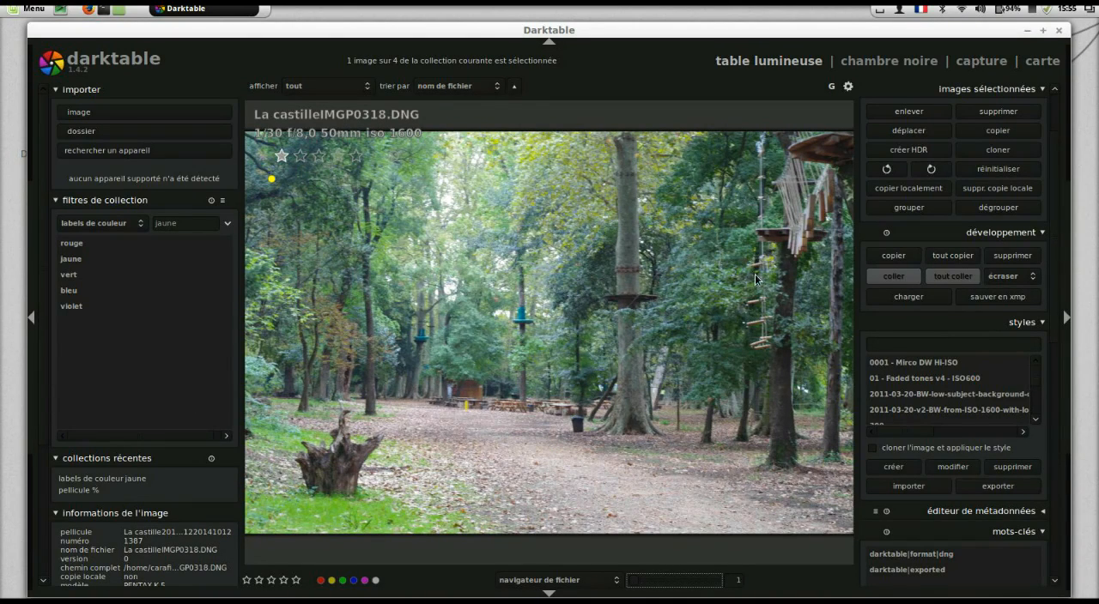
scroll(740, 297, "down", 1)
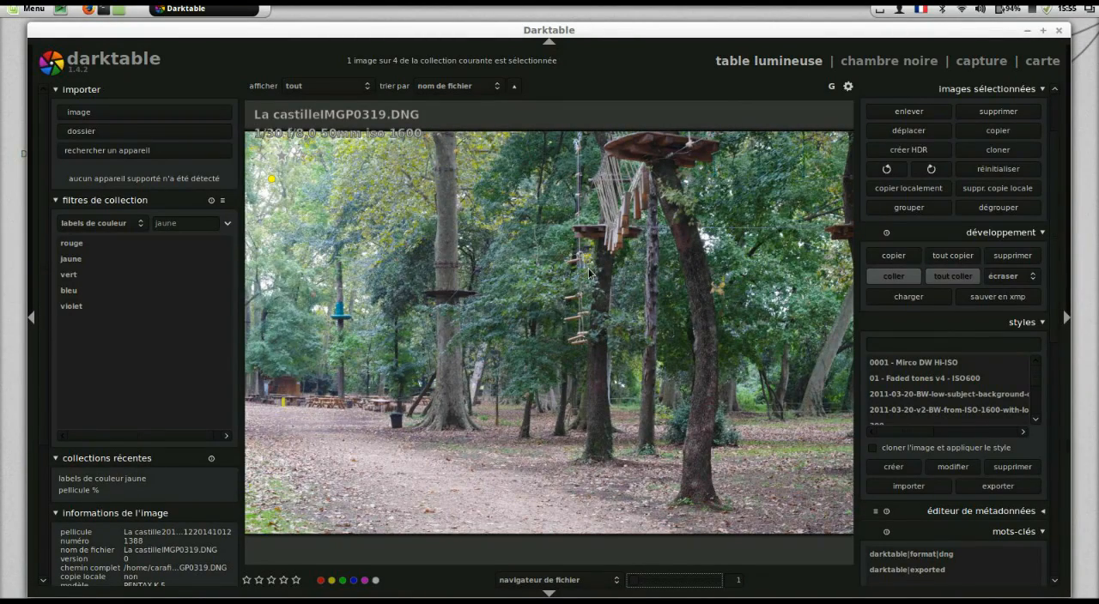
scroll(588, 273, "down", 1)
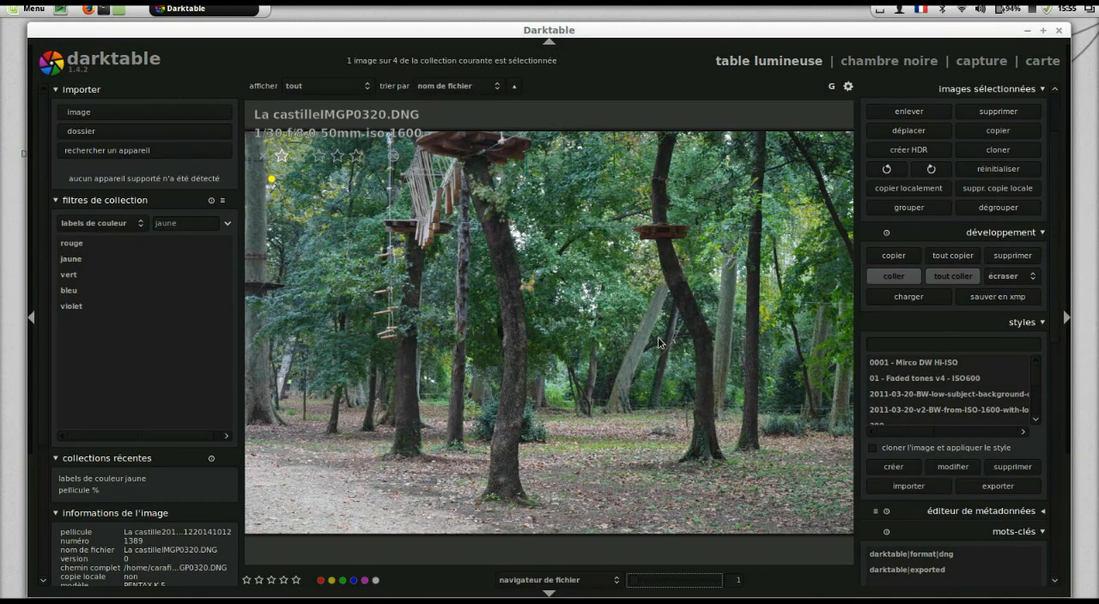
scroll(659, 342, "up", 3)
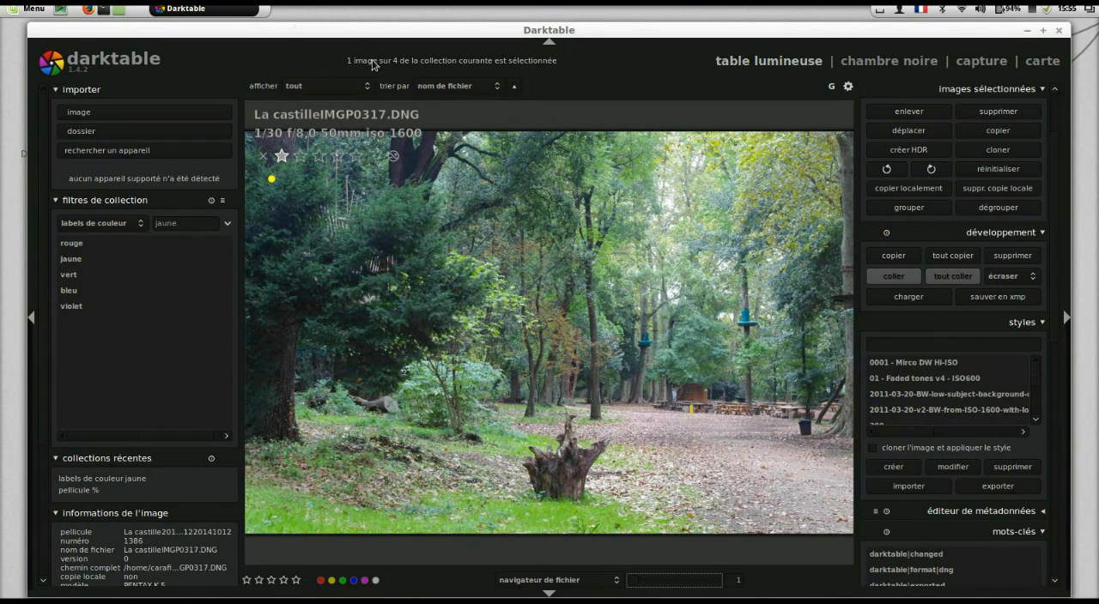
left_click(208, 9)
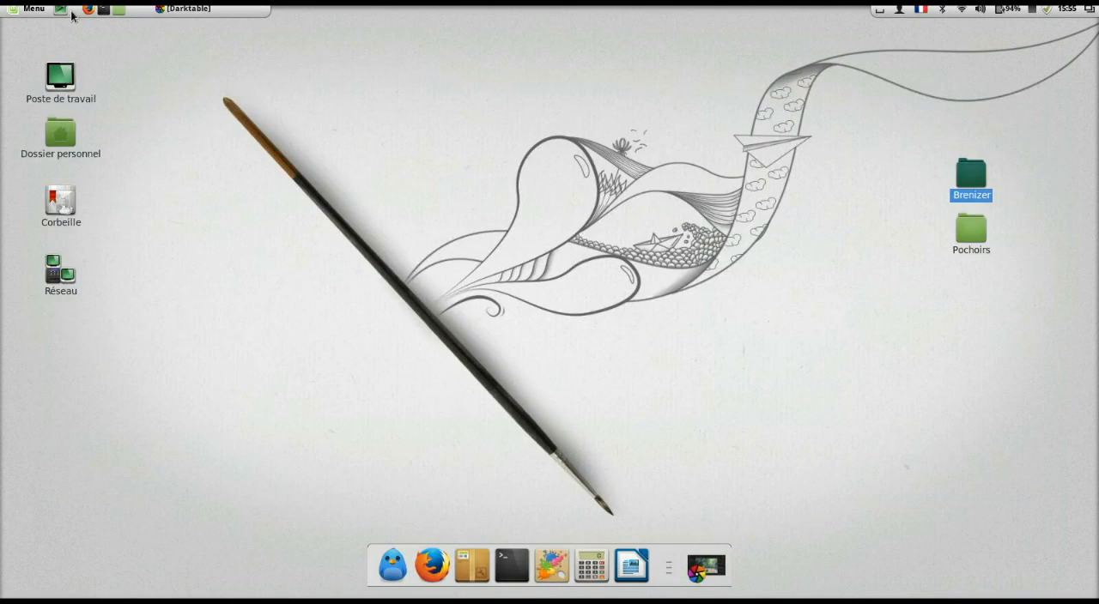
Step: Launch the Hugin panorama stitcher and dismiss its tip of the day
left_click(30, 9)
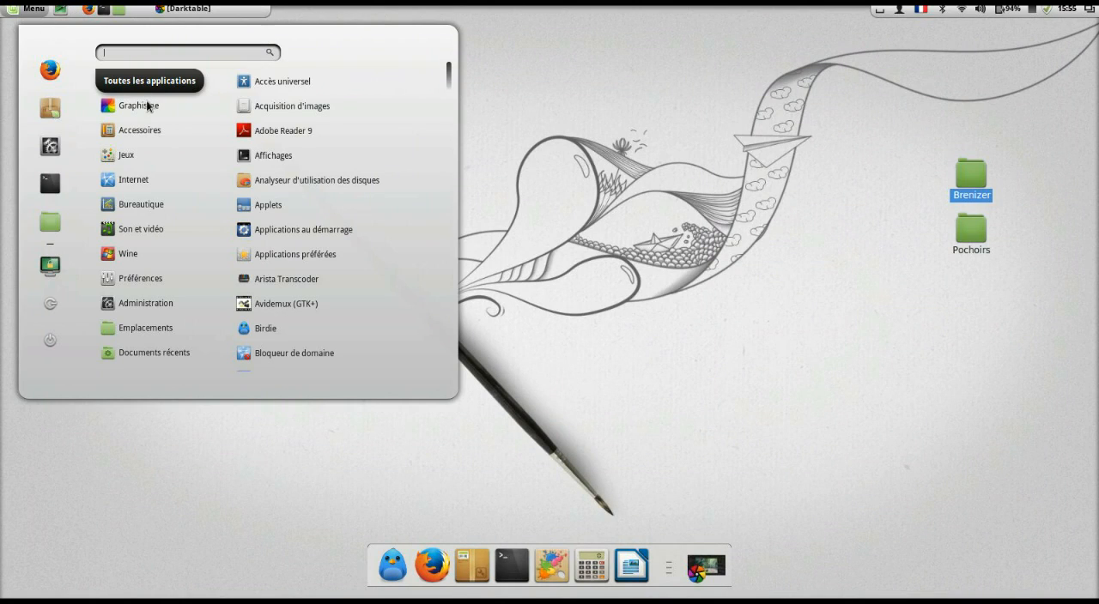
mouse_move(144, 104)
left_click(843, 291)
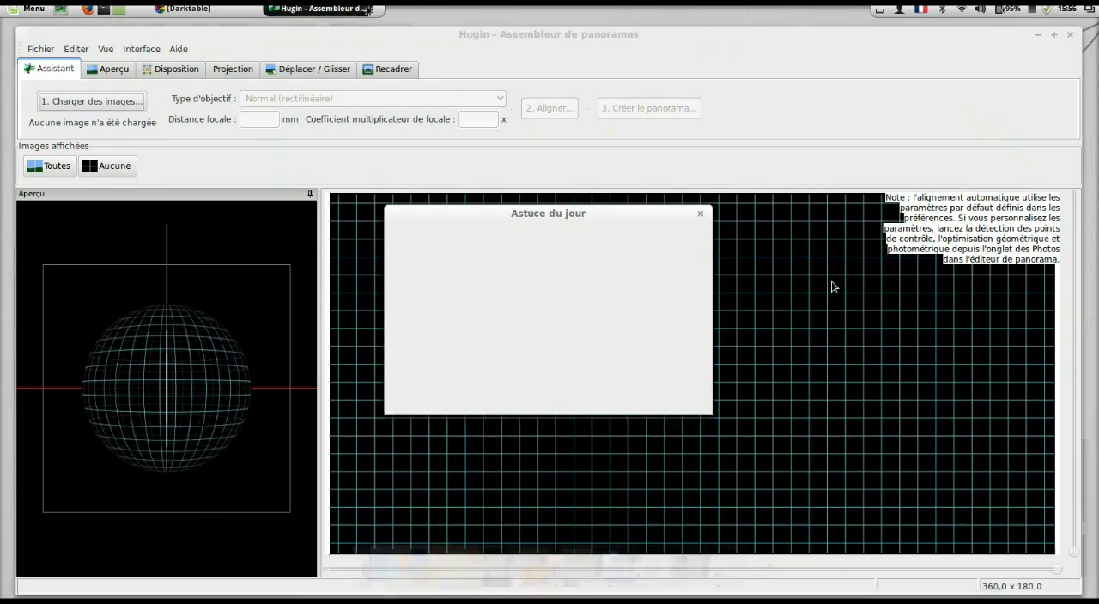
left_click(691, 398)
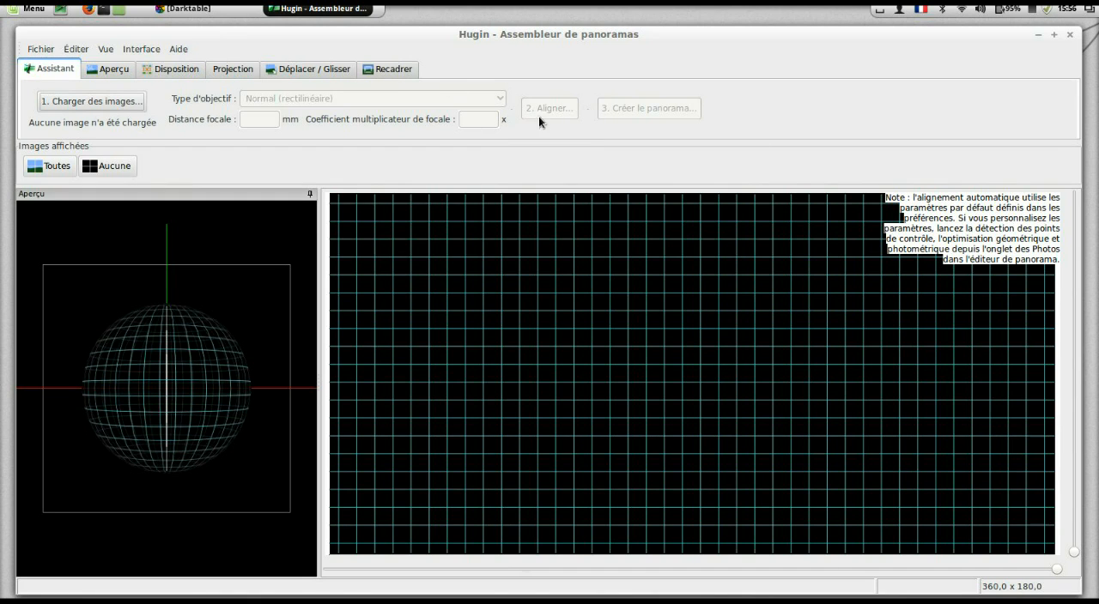
Step: Load all four images, La castilleIMGP0317.jpg to La castilleIMGP0320.jpg, from the Four folder and align them
left_click(127, 102)
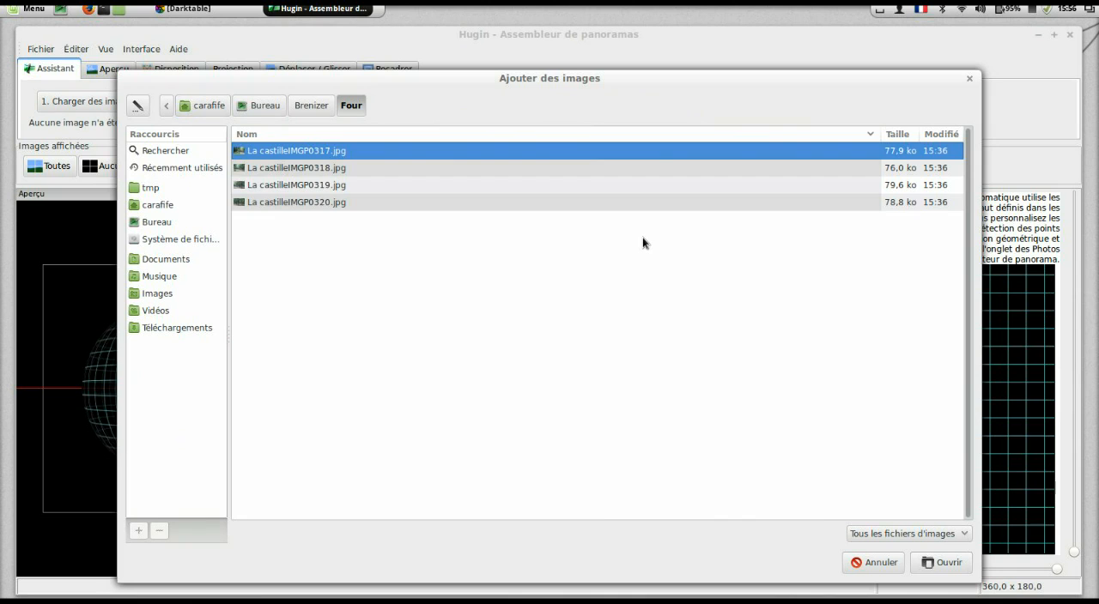
key("ctrl+a")
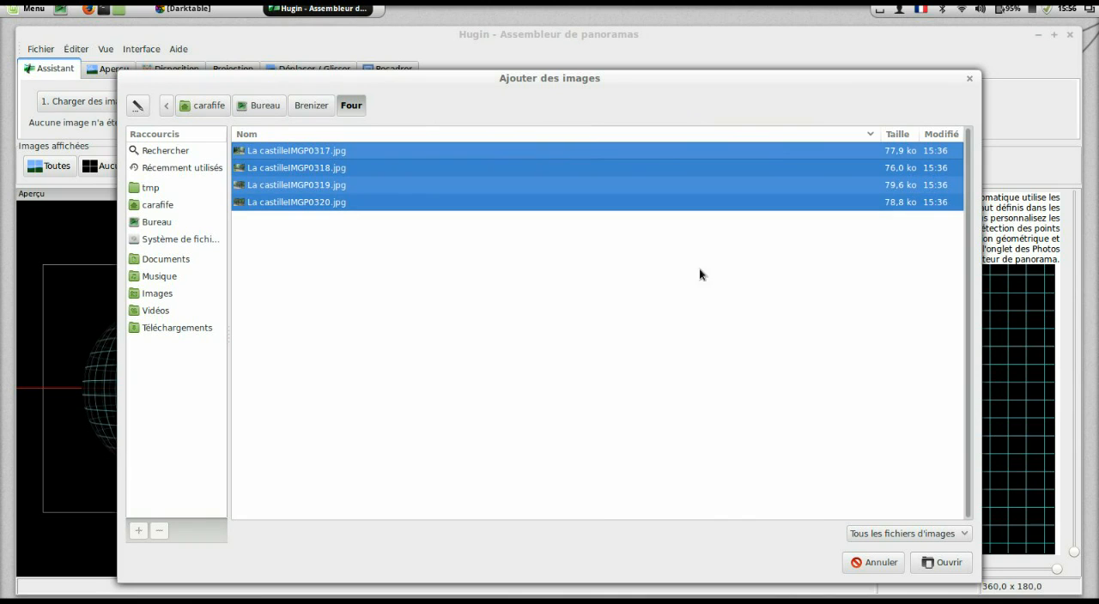
left_click(932, 565)
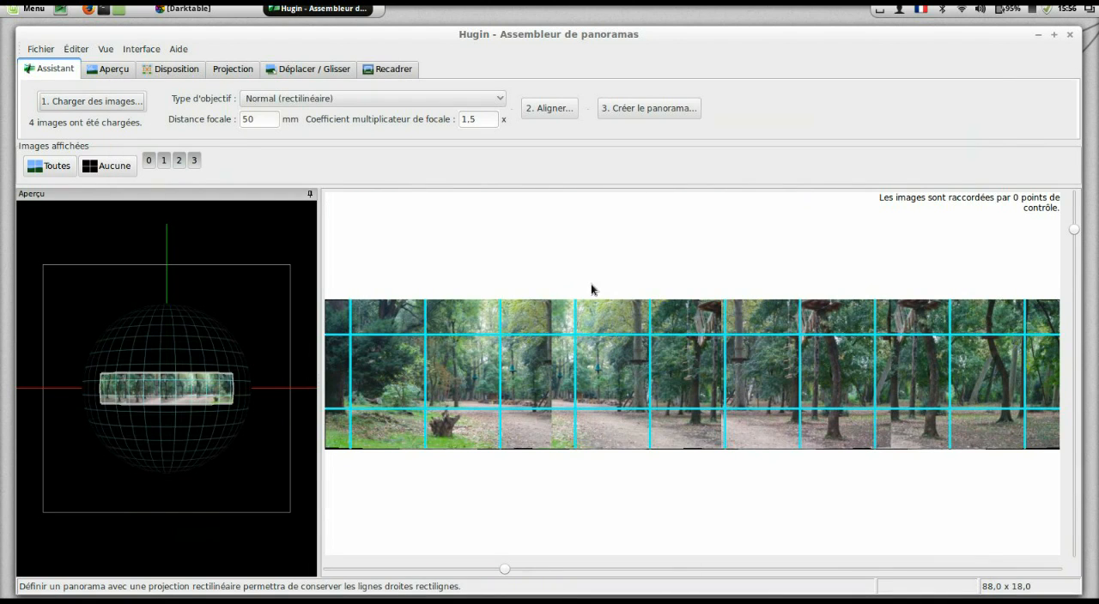
left_click(562, 112)
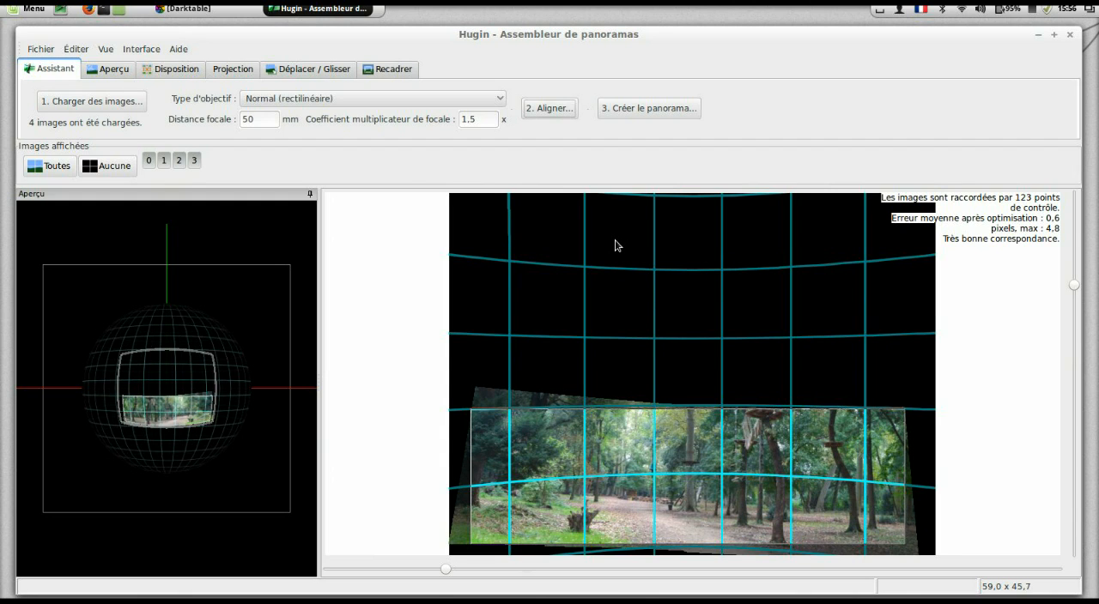
Step: Create the low-dynamic-range panorama as an LZW-compressed TIFF, saving the project and stitched image in the Four folder under the suggested names
left_click(648, 111)
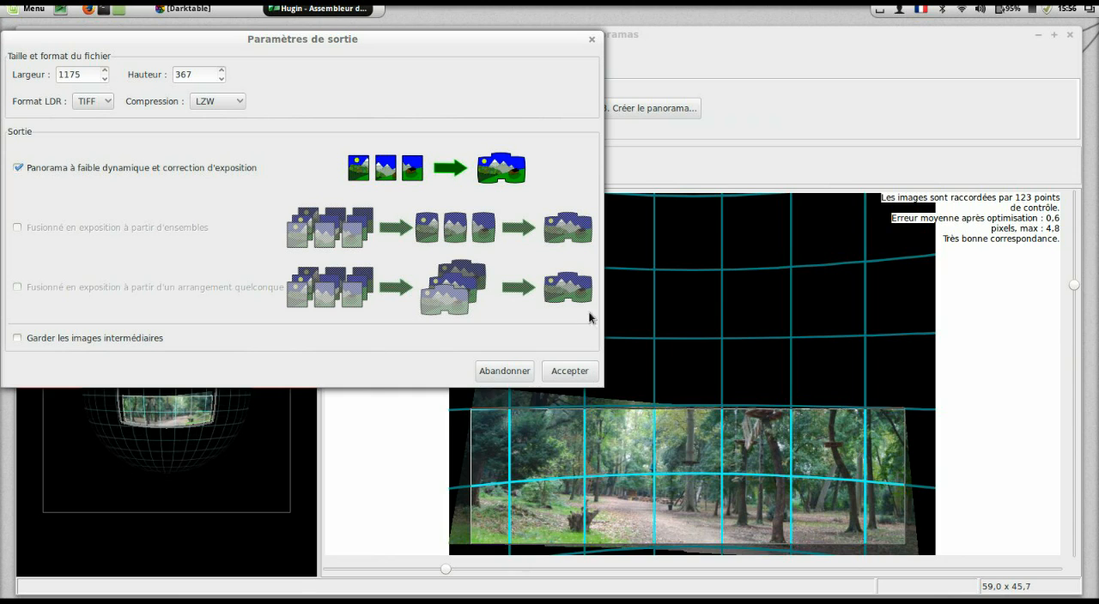
left_click(569, 374)
left_click(661, 378)
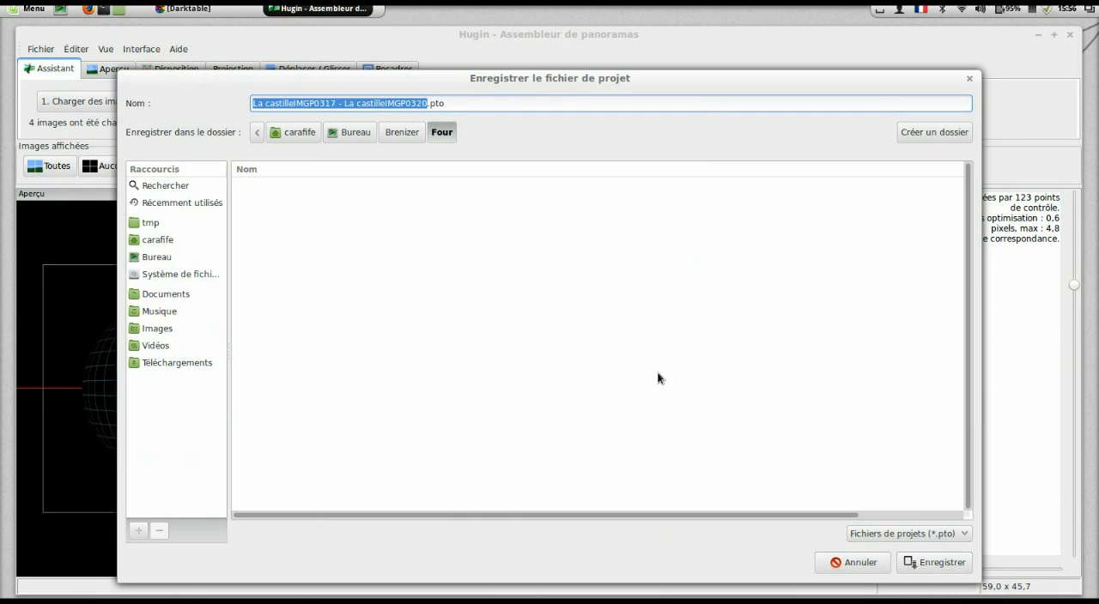
left_click(954, 568)
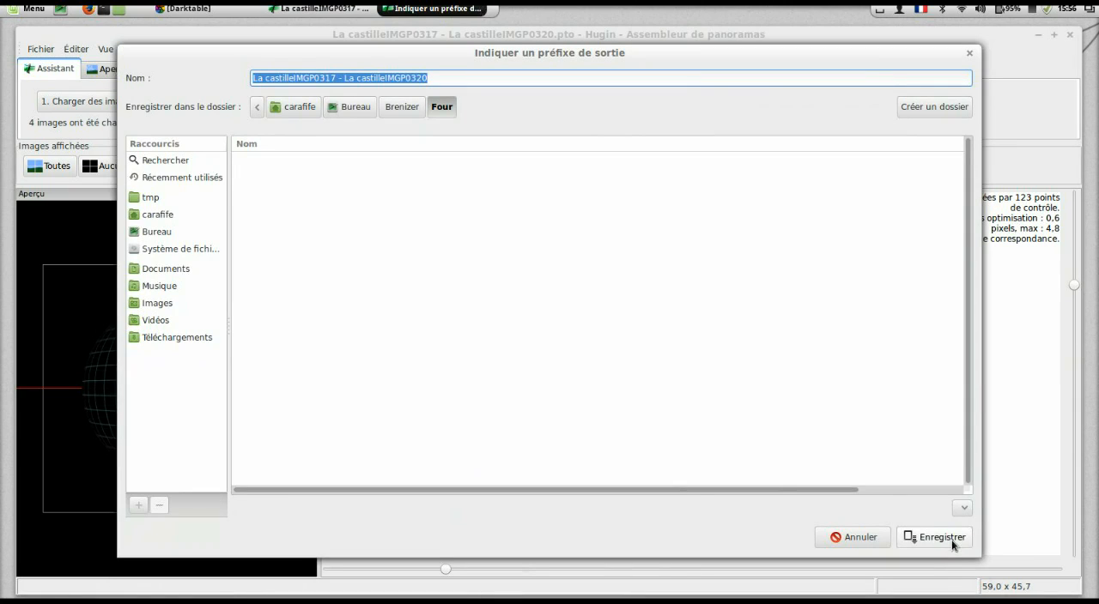
left_click(951, 539)
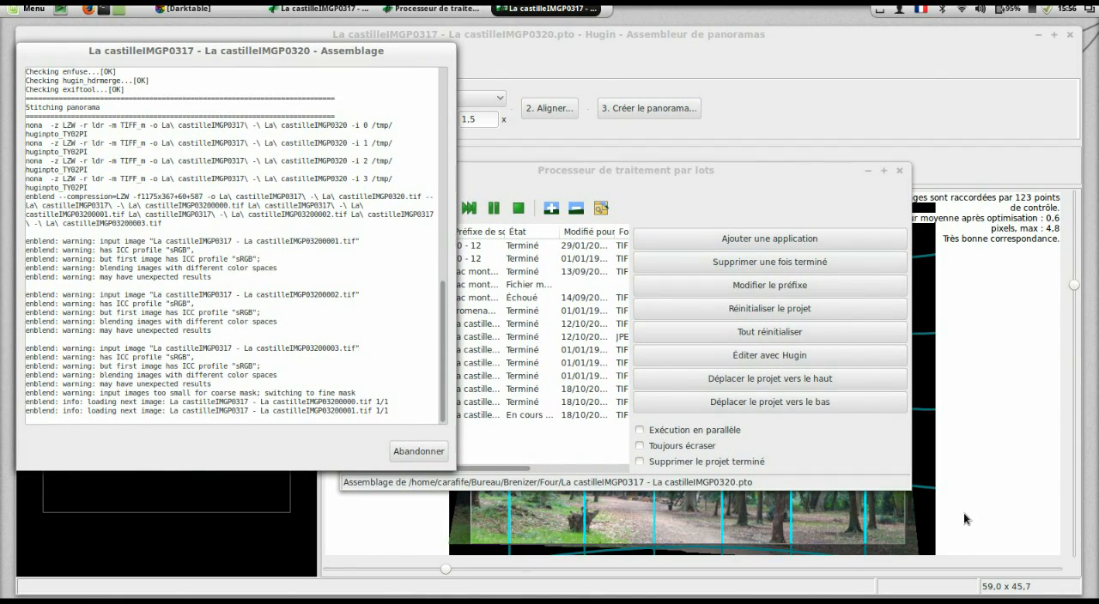
left_click_drag(664, 166, 799, 99)
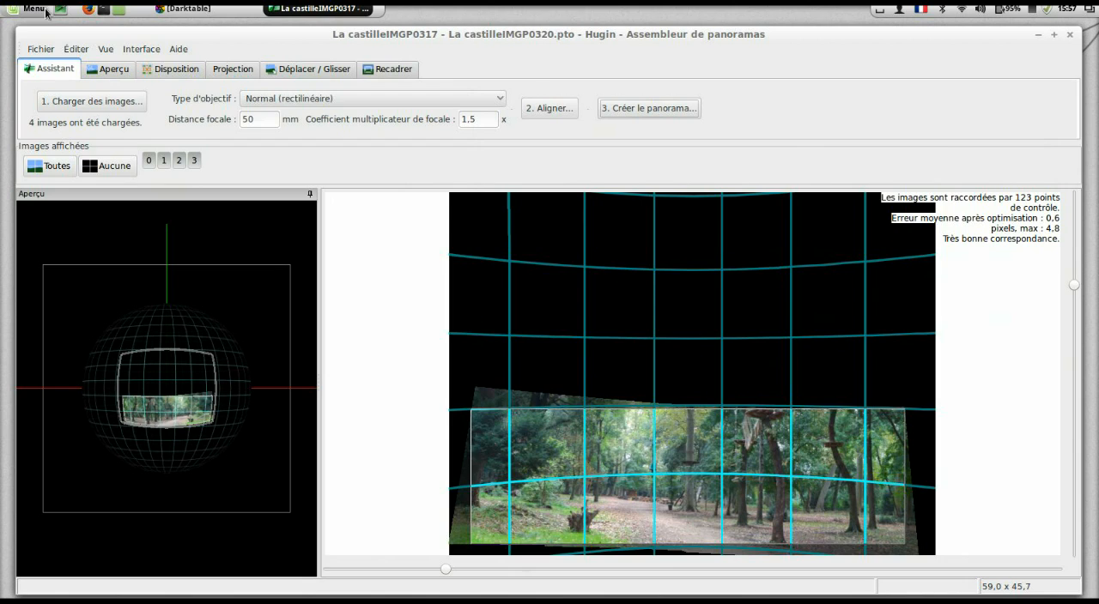
Step: Open the stitched TIFF from the Brenizer/Four folder on the desktop and inspect the panorama in a maximized image viewer
left_click(60, 10)
double_click(970, 185)
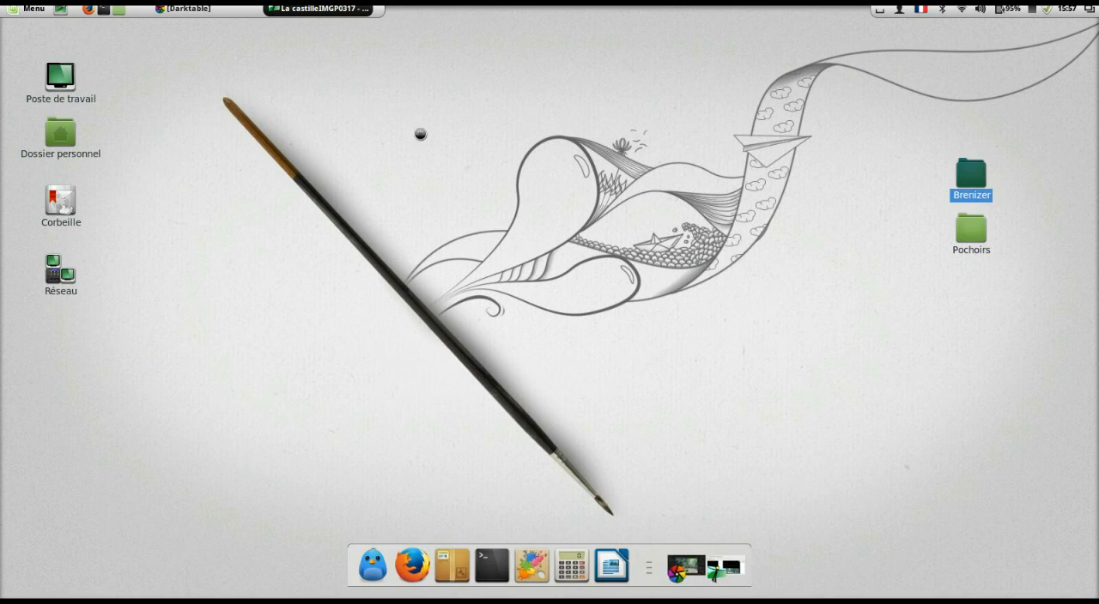
double_click(283, 133)
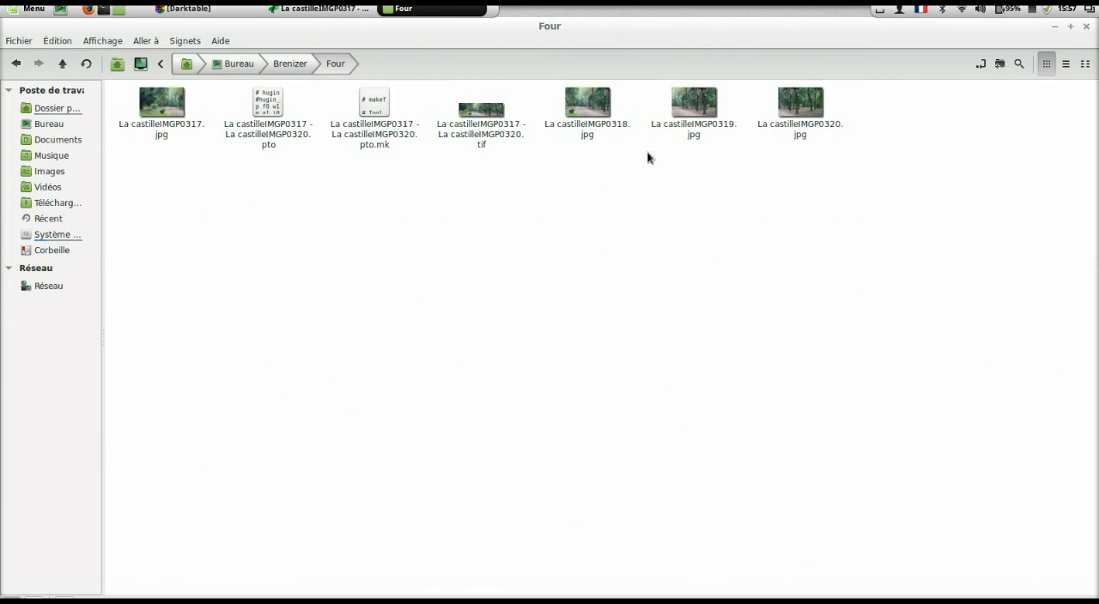
double_click(503, 128)
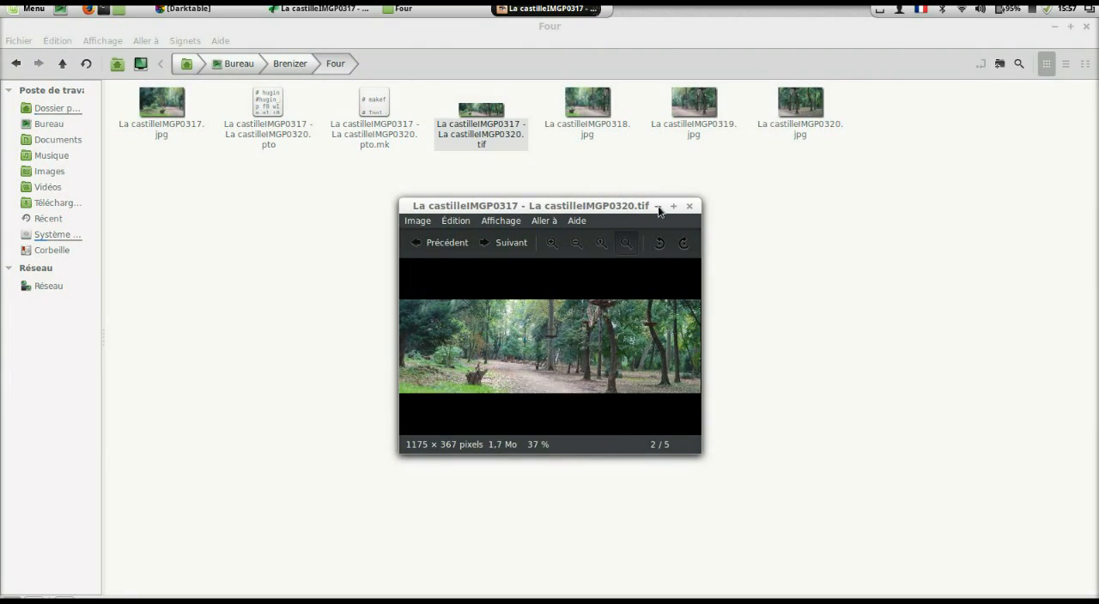
left_click(674, 206)
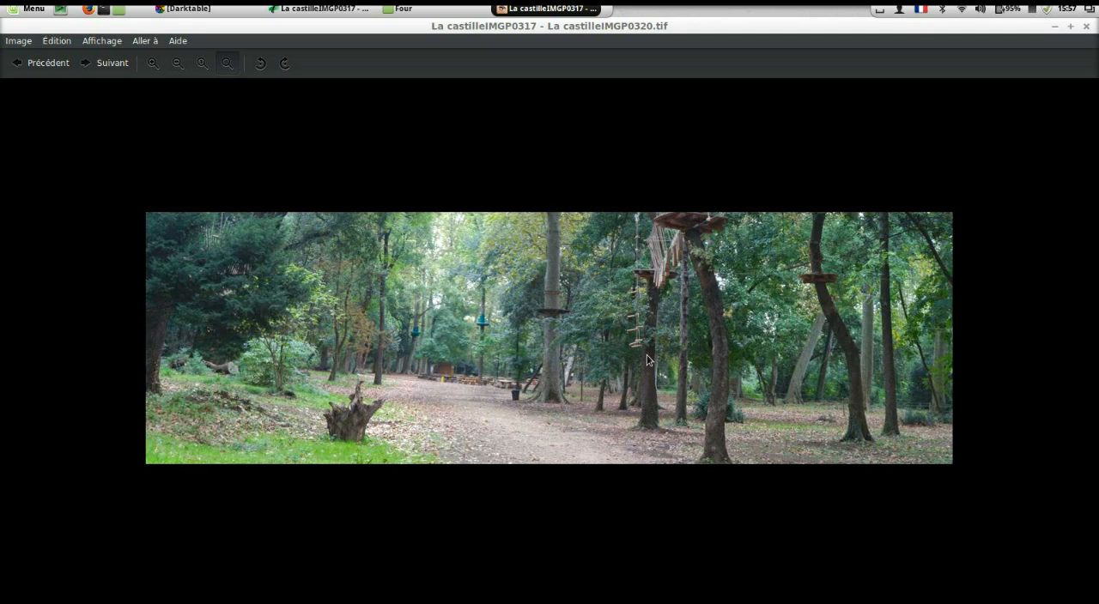
scroll(655, 377, "up", 4)
scroll(656, 378, "down", 2)
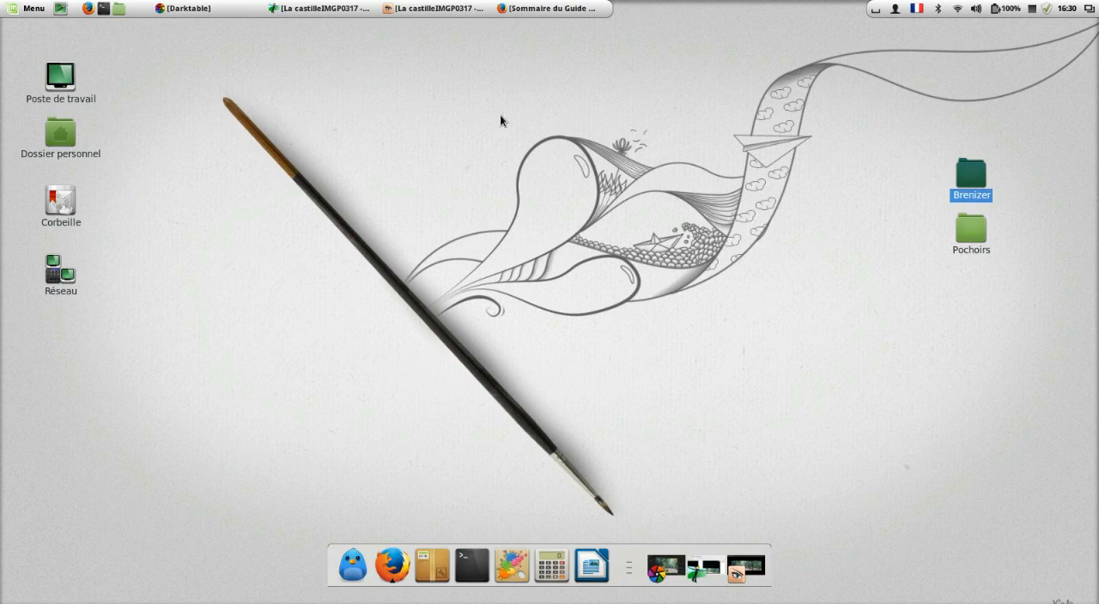
Step: Switch to Firefox to view the summary page of the Guide de la photo panoramique, then minimize it
left_click(544, 12)
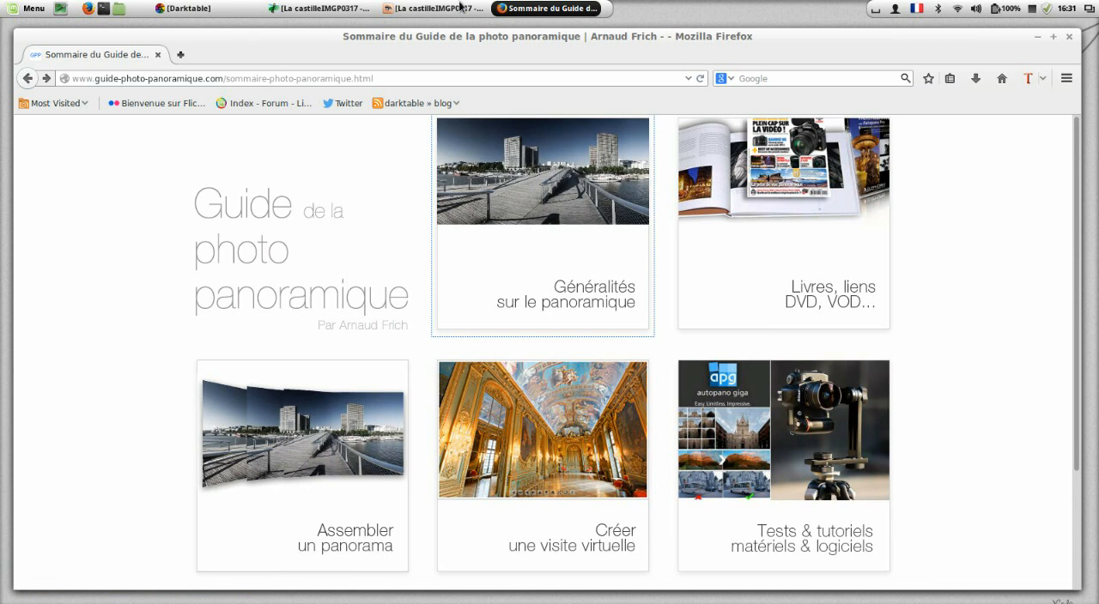
left_click(546, 15)
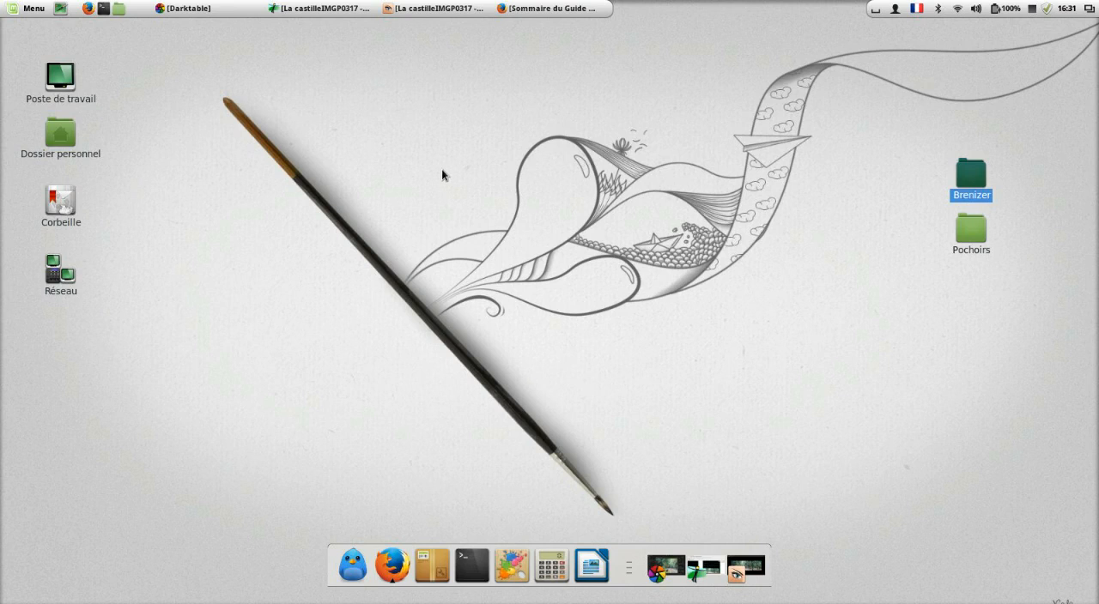
Step: Return to darktable and compare the overlapping areas of La castilleIMGP0317.DNG, La castilleIMGP0318.DNG and La castilleIMGP0319.DNG
left_click(238, 10)
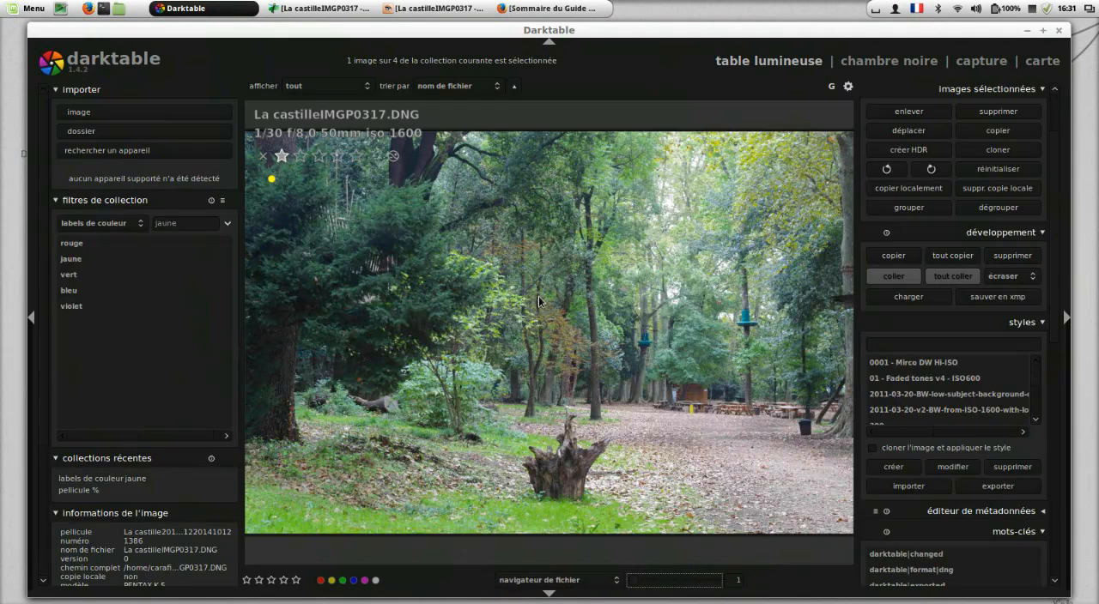
scroll(594, 438, "down", 1)
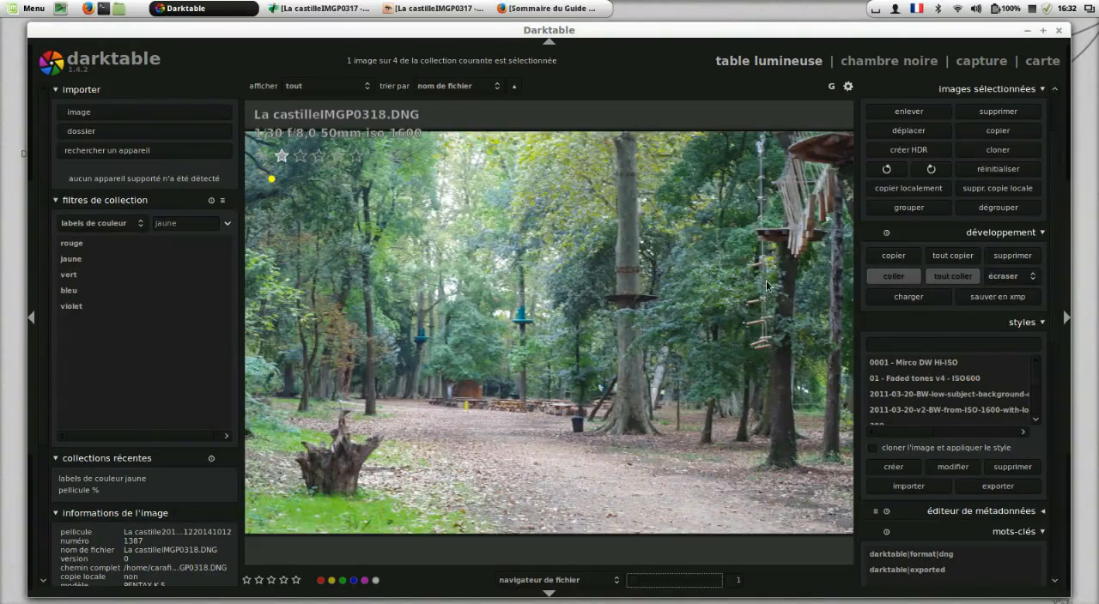
scroll(766, 286, "down", 1)
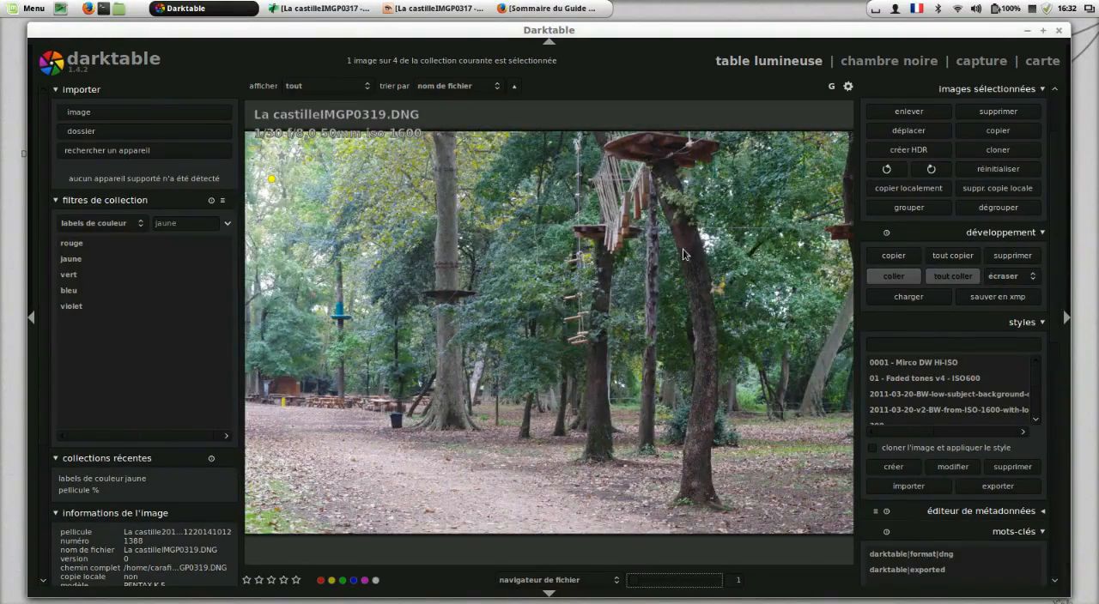
scroll(682, 254, "up", 2)
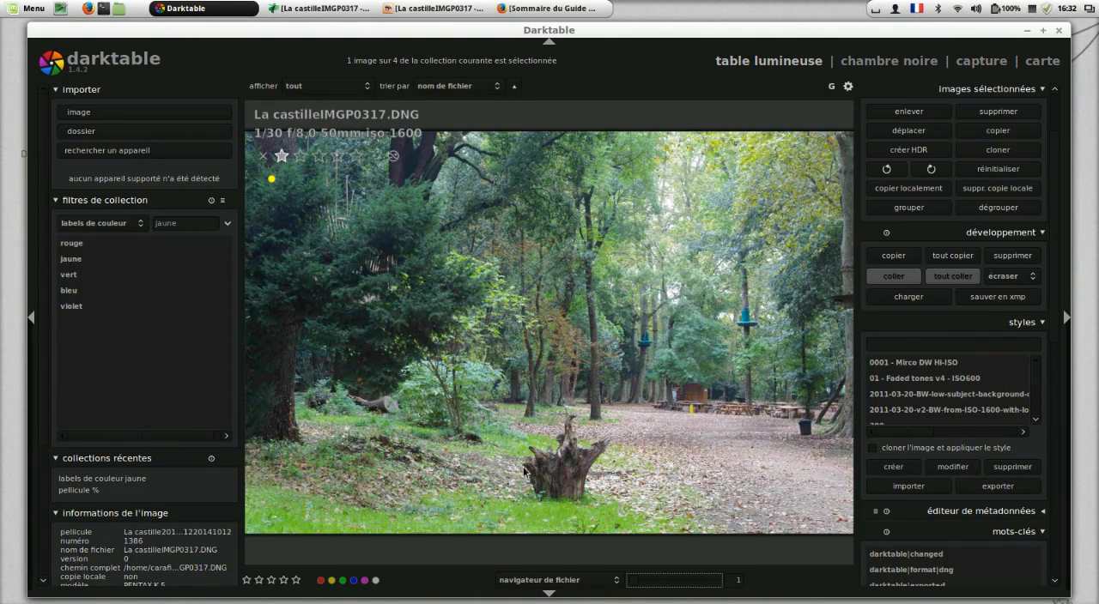
scroll(523, 471, "down", 1)
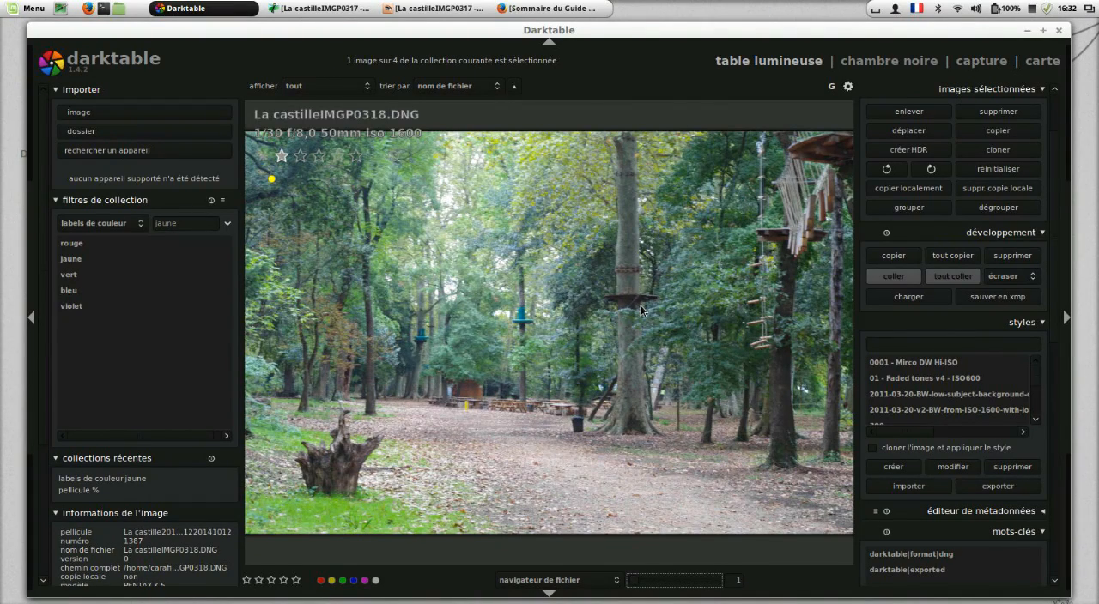
scroll(641, 311, "down", 1)
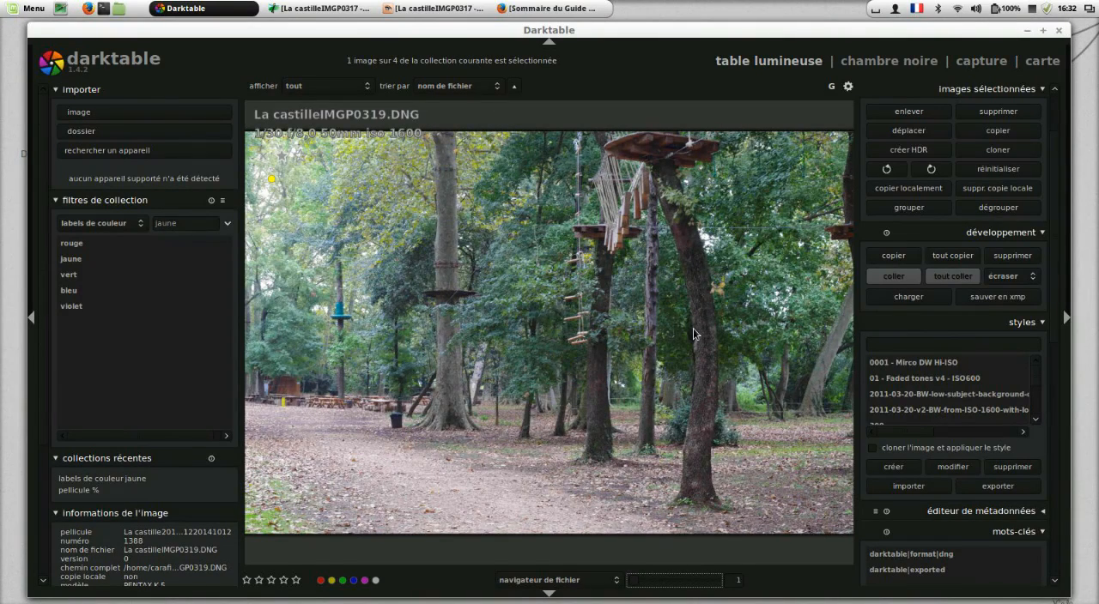
scroll(692, 328, "up", 1)
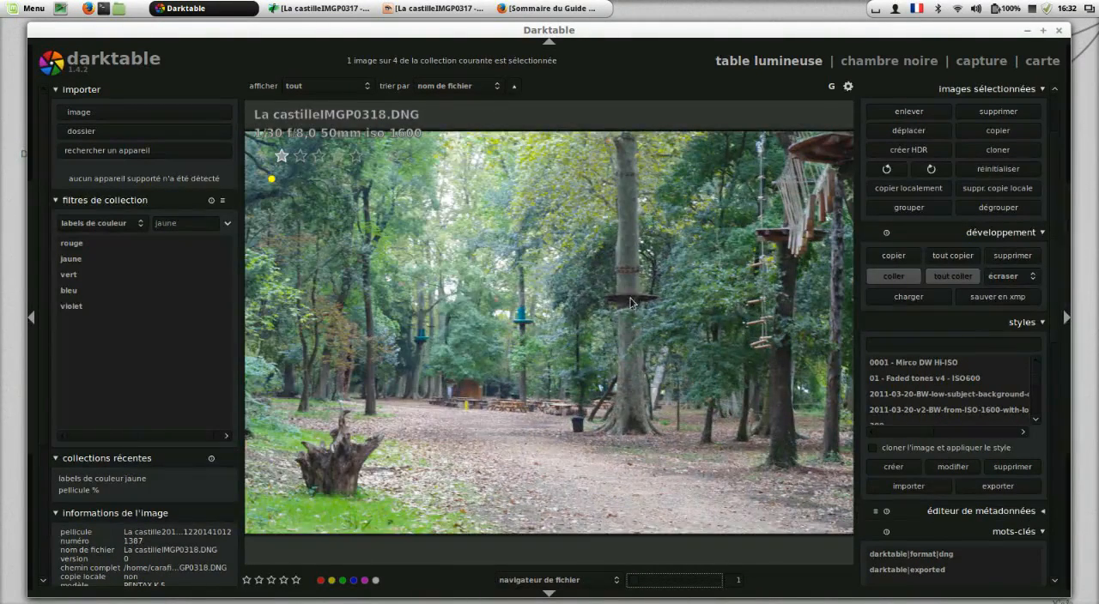
Step: Compare the overlapping areas of La castilleIMGP0319.DNG and La castilleIMGP0320.DNG
scroll(793, 219, "down", 2)
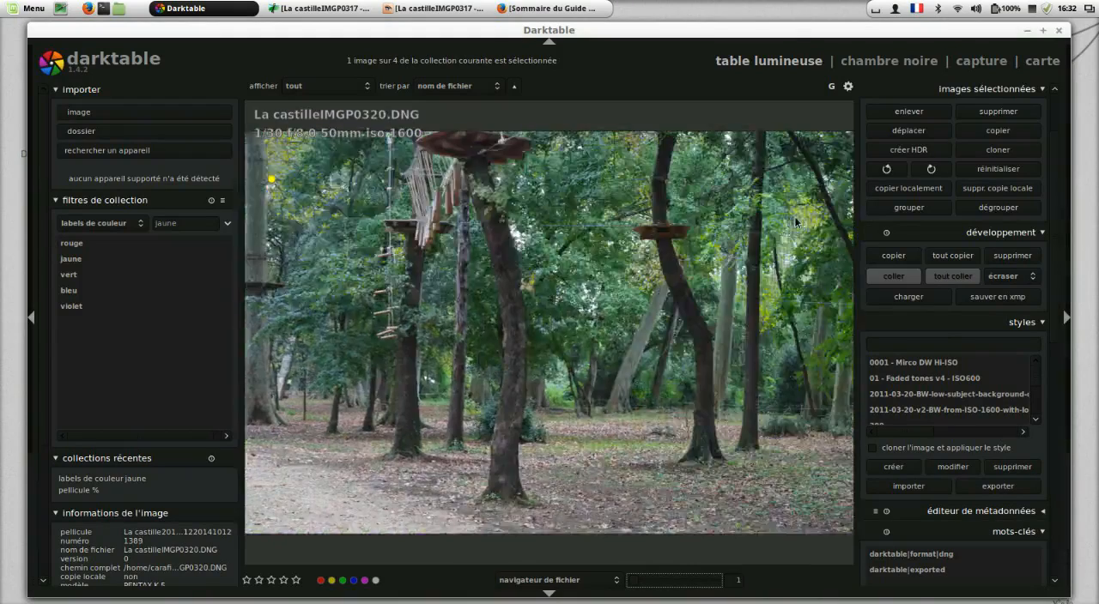
scroll(794, 219, "up", 1)
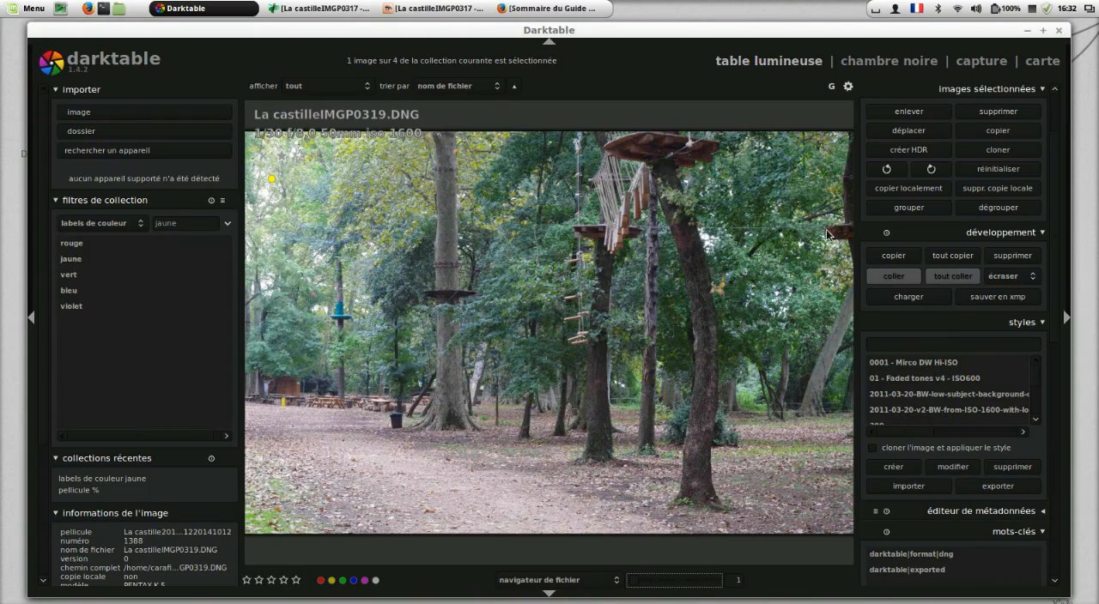
scroll(829, 233, "down", 1)
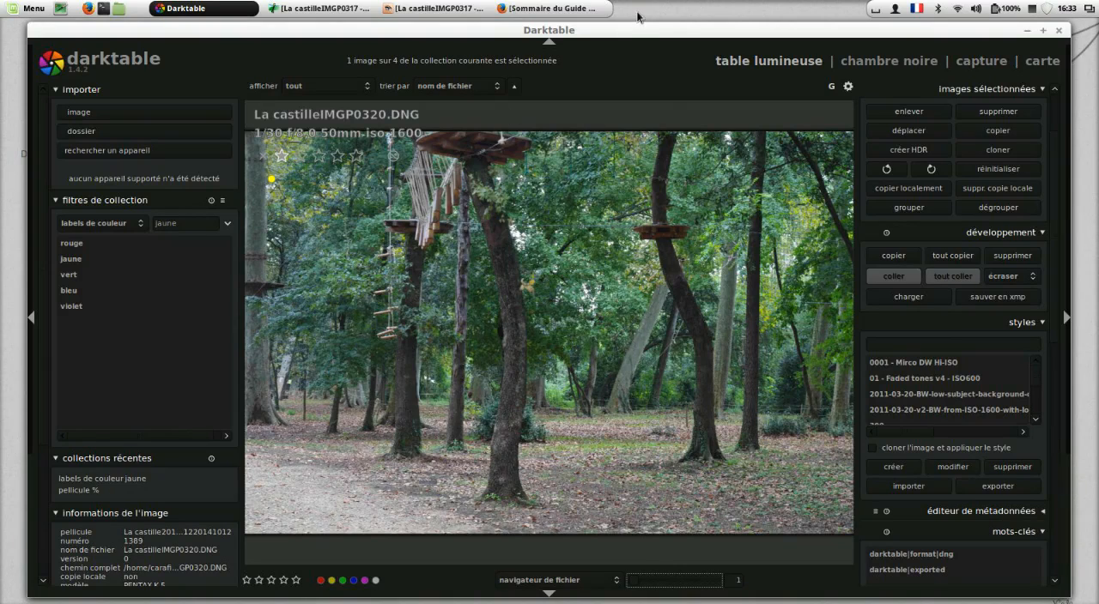
Step: Switch to Hugin and inspect the panorama preview's blend mode choices, keeping normal
left_click(276, 14)
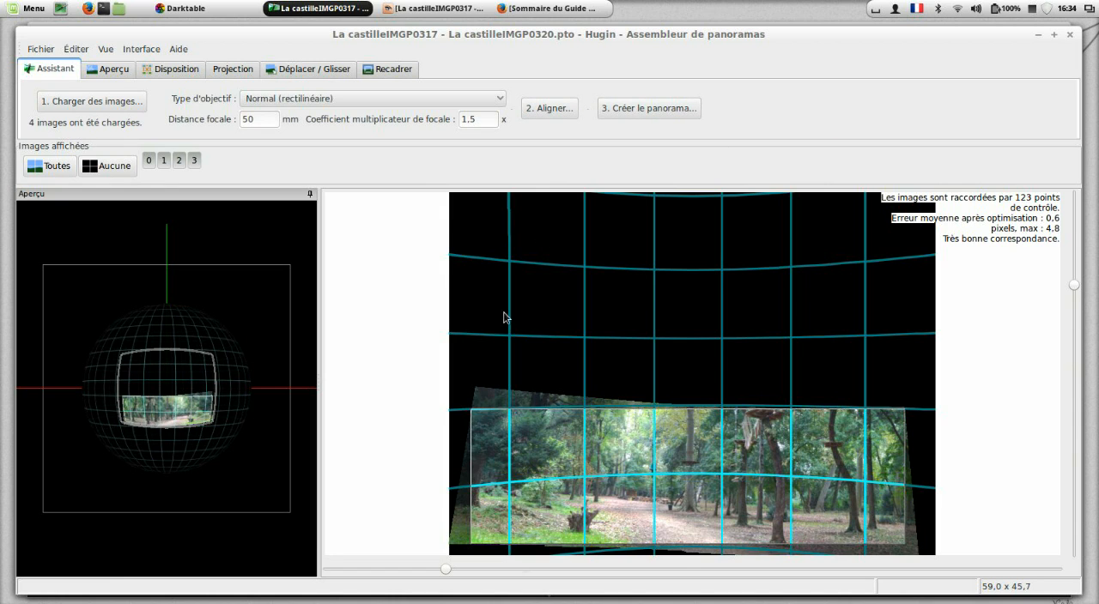
left_click(112, 72)
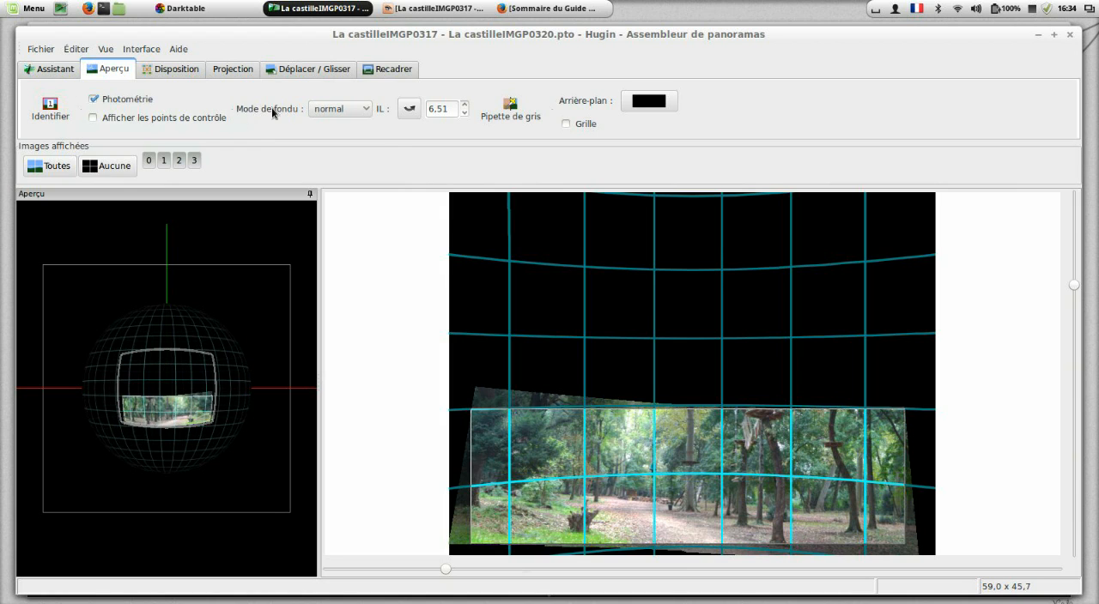
left_click(356, 113)
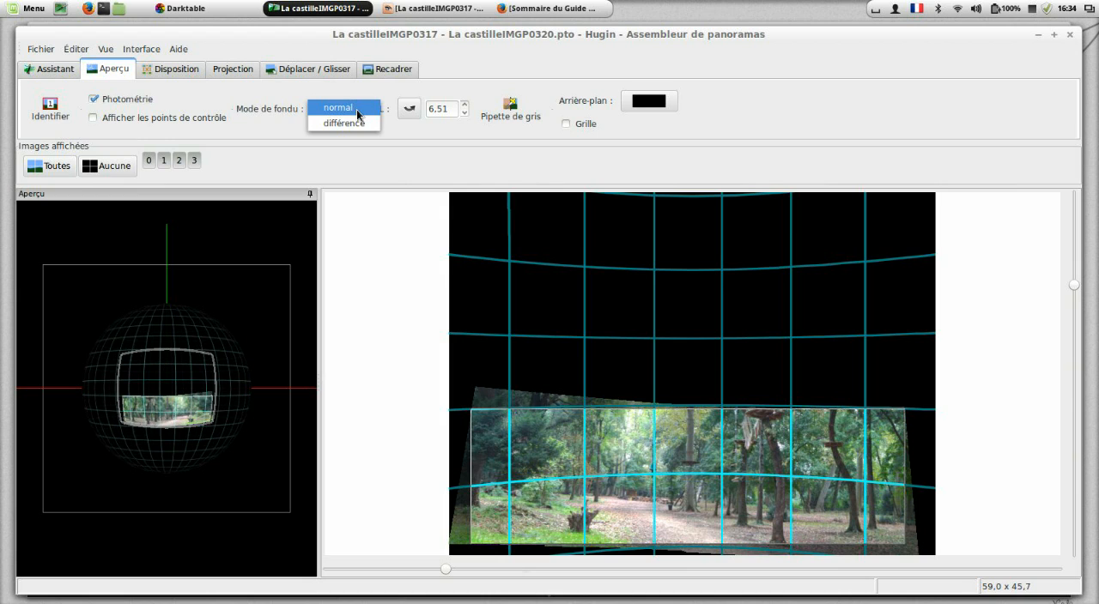
left_click(356, 109)
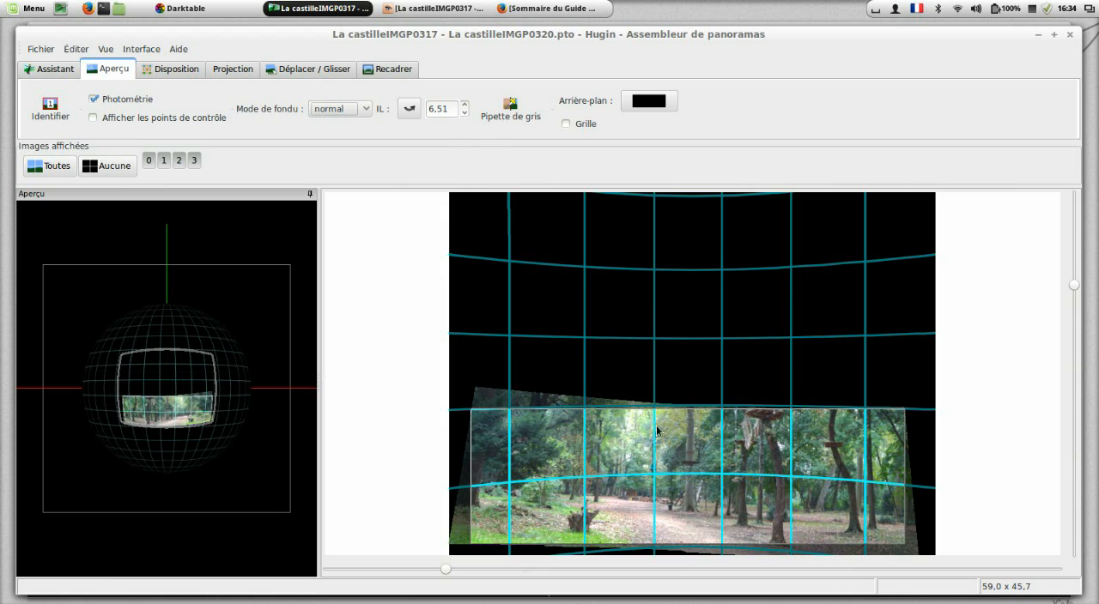
Step: Try a brighter preview exposure value of 5.51, and settle on 7.18
left_click(465, 113)
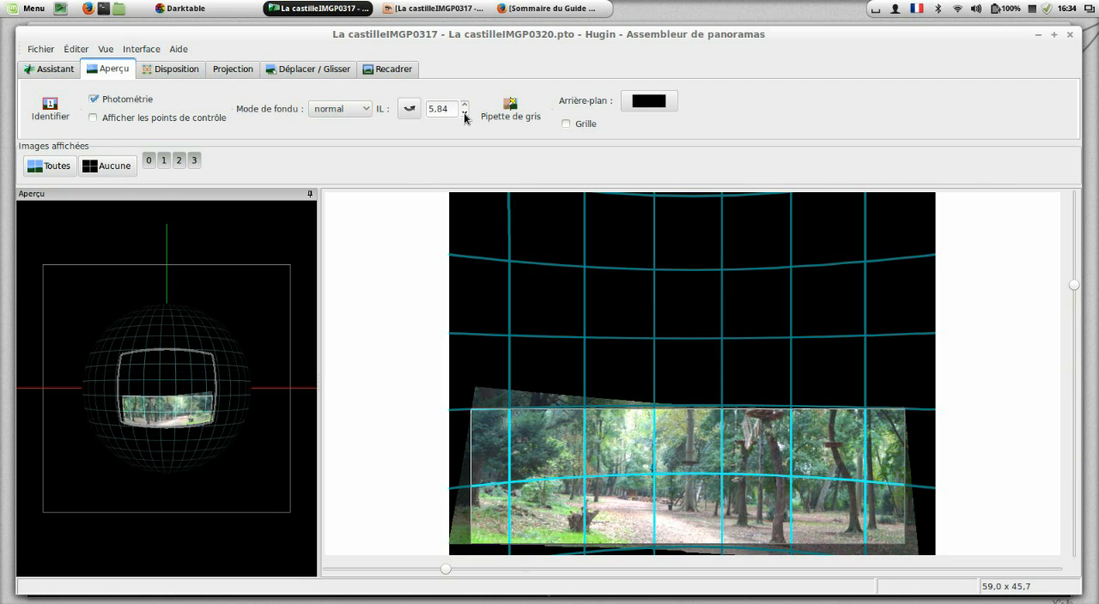
left_click(464, 113)
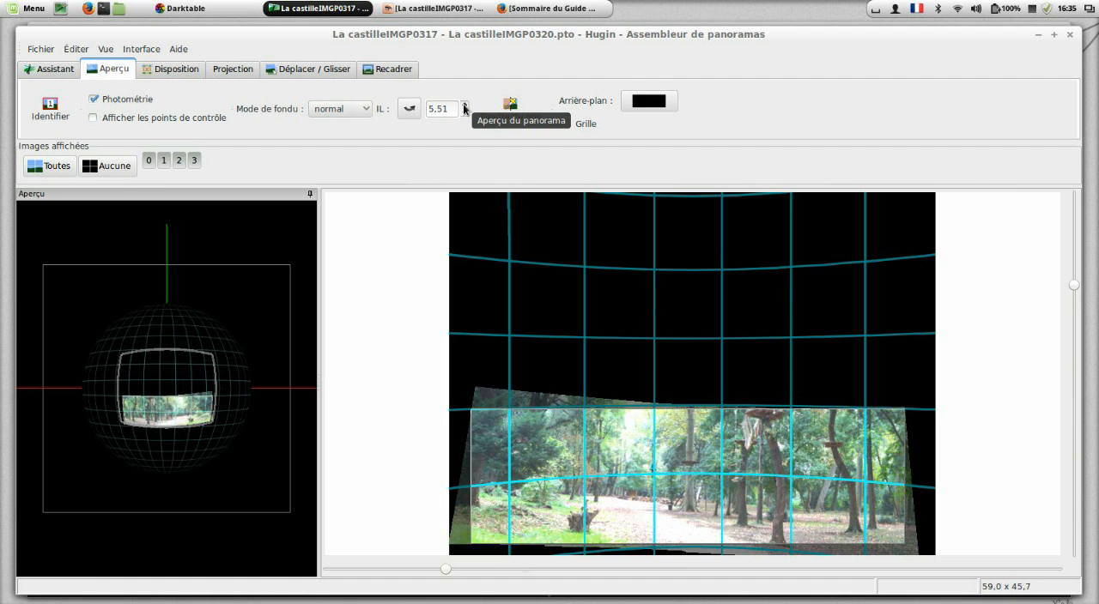
left_click(464, 103)
left_click(464, 104)
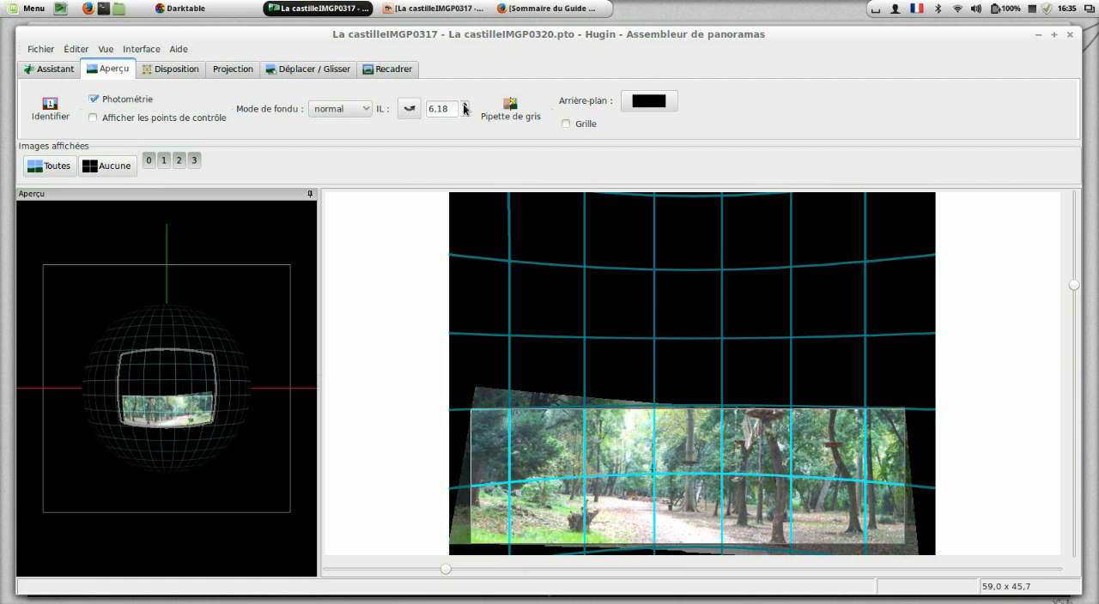
left_click(464, 104)
left_click(465, 104)
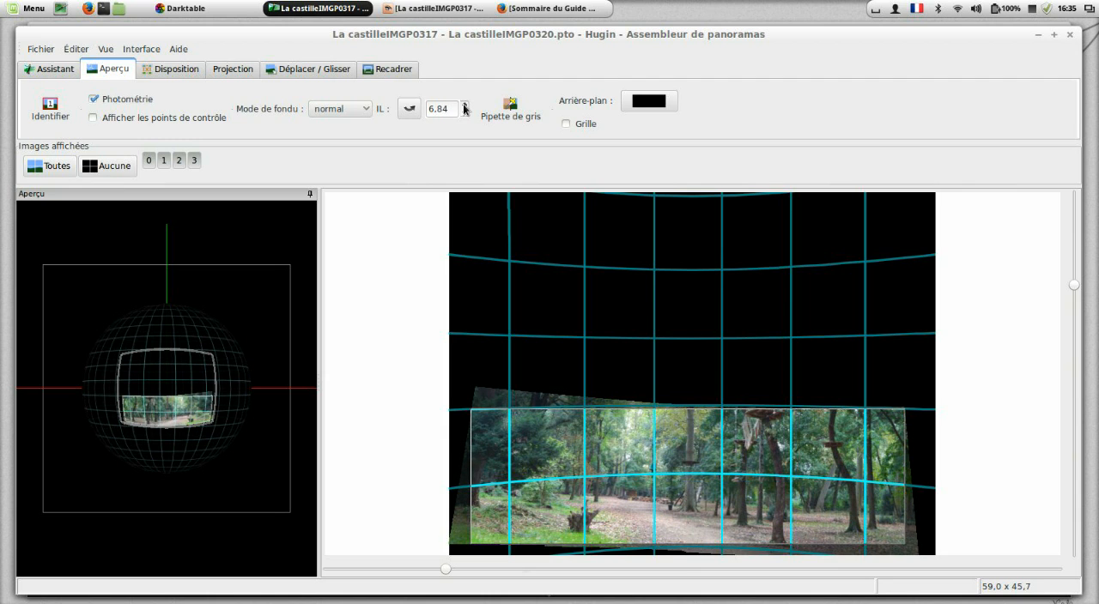
left_click(465, 104)
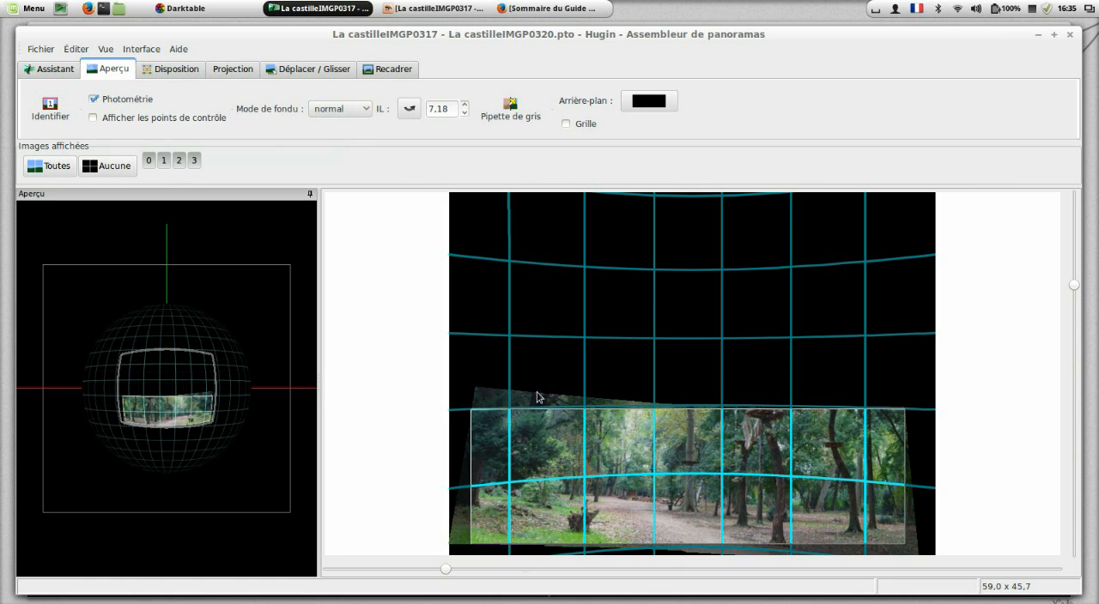
Step: Briefly show the control points over the panorama and turn on Identify to examine how the source images overlap
left_click(94, 117)
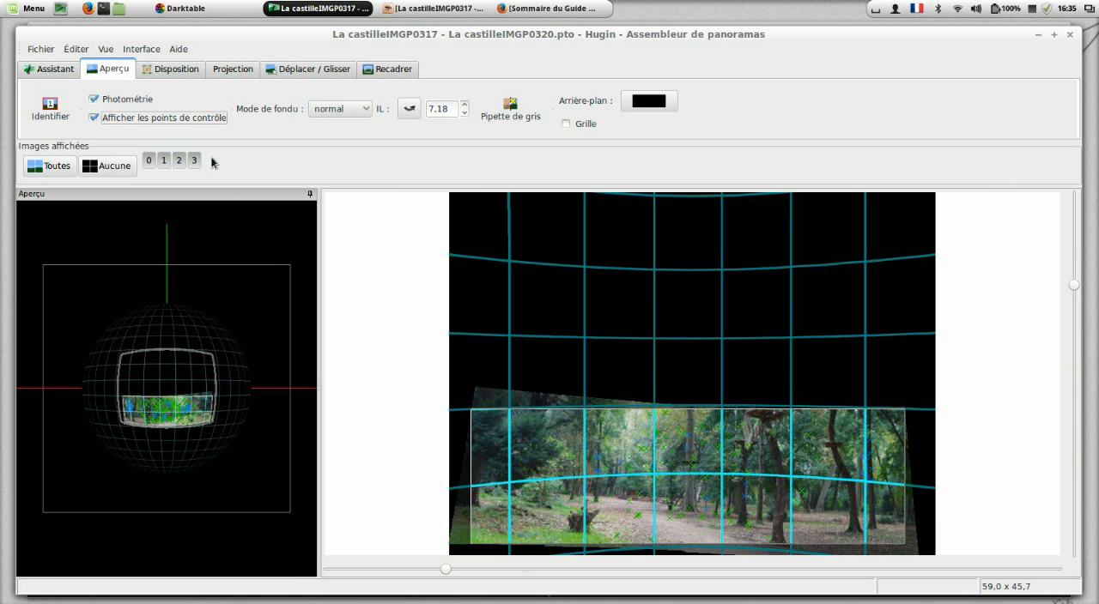
left_click(127, 116)
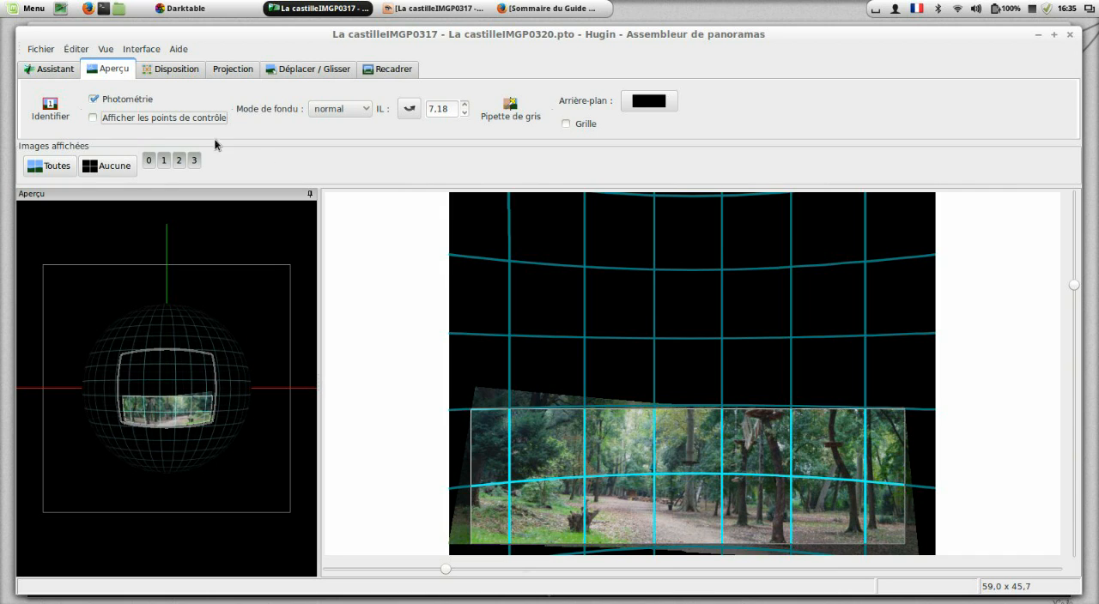
left_click(48, 116)
left_click(49, 116)
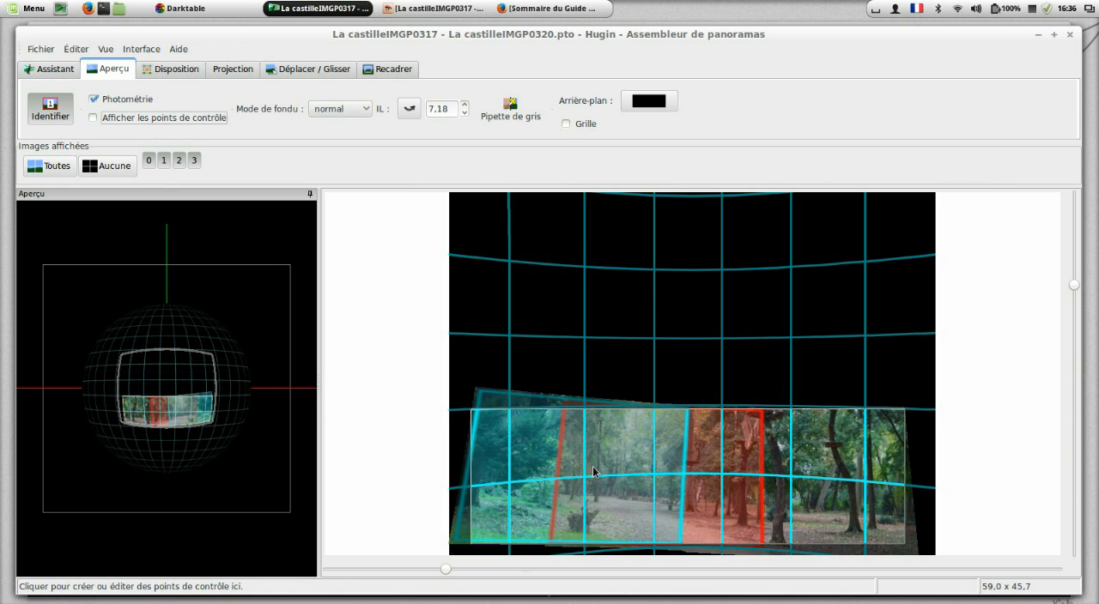
Step: Show the control points over the panorama, open La castilleIMGP0317.jpg in the panorama editor, and check the available interface levels
left_click(139, 118)
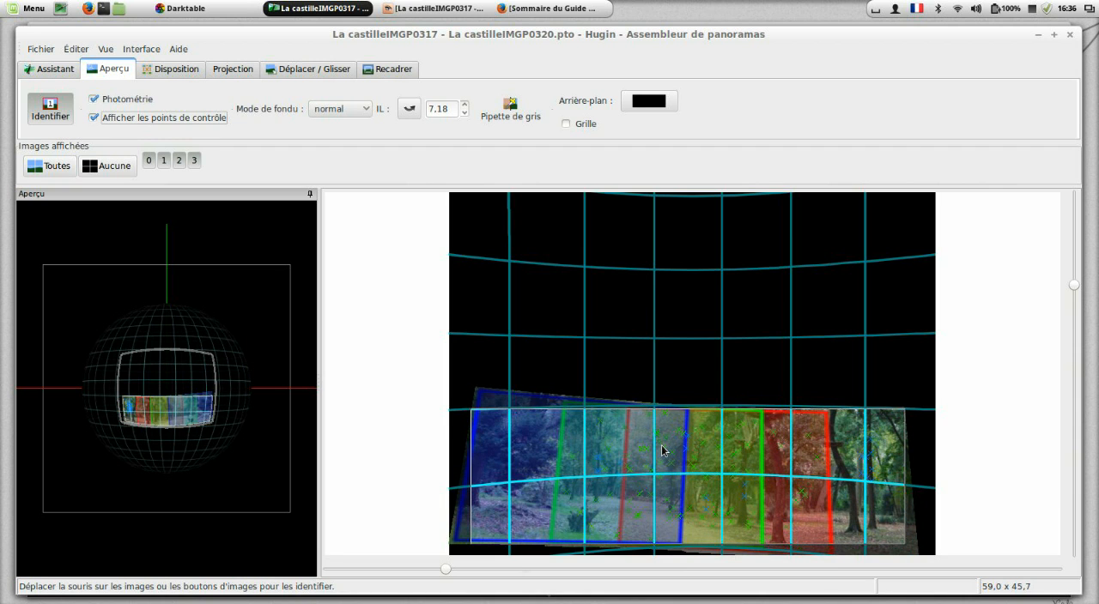
left_click(541, 453)
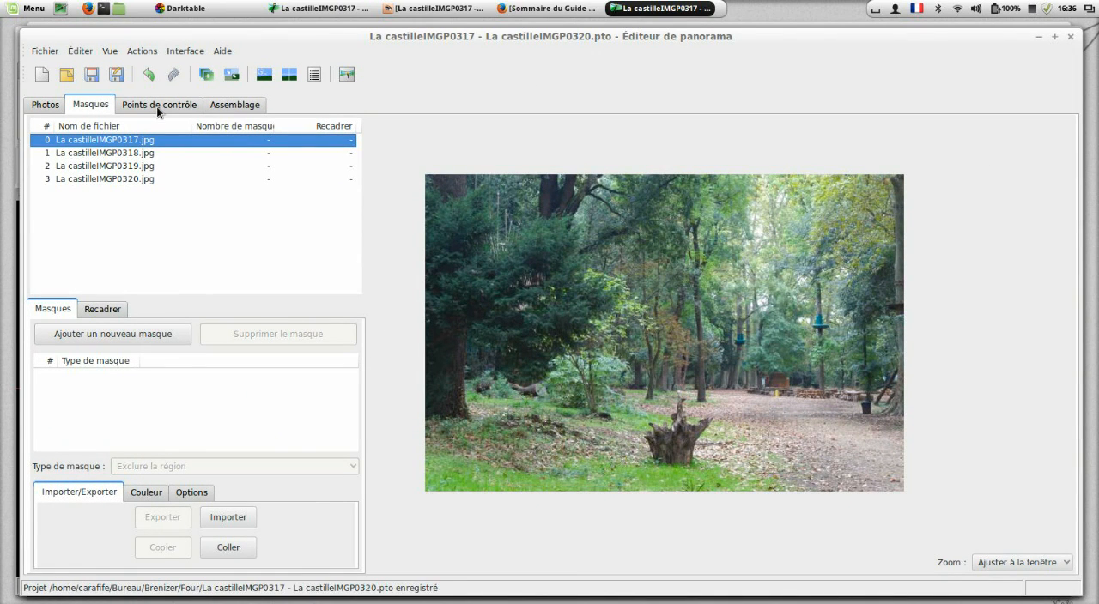
left_click(190, 49)
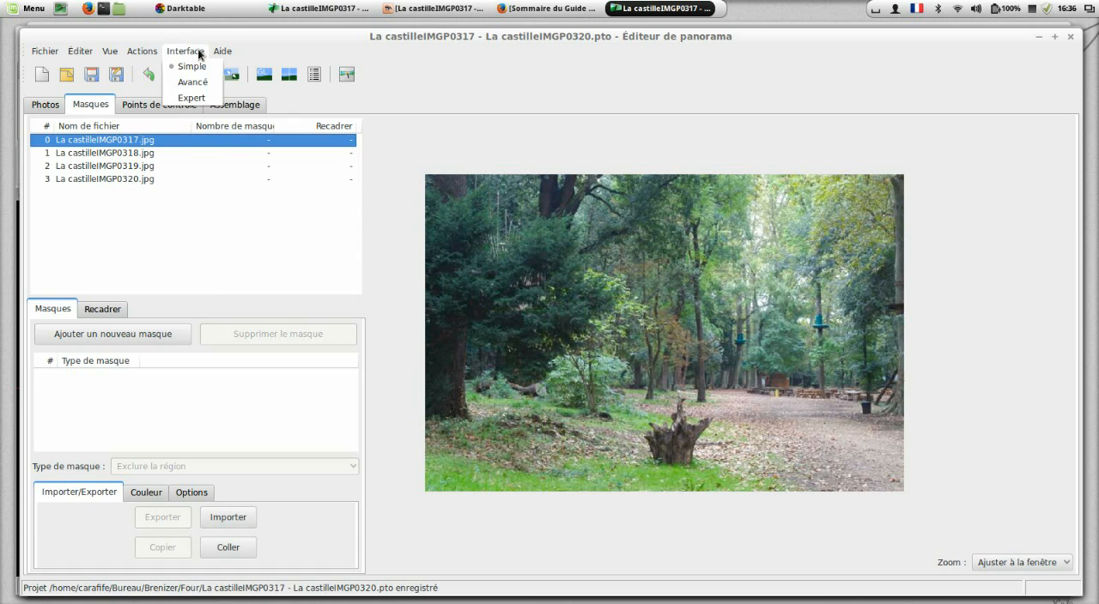
key("ctrl+s")
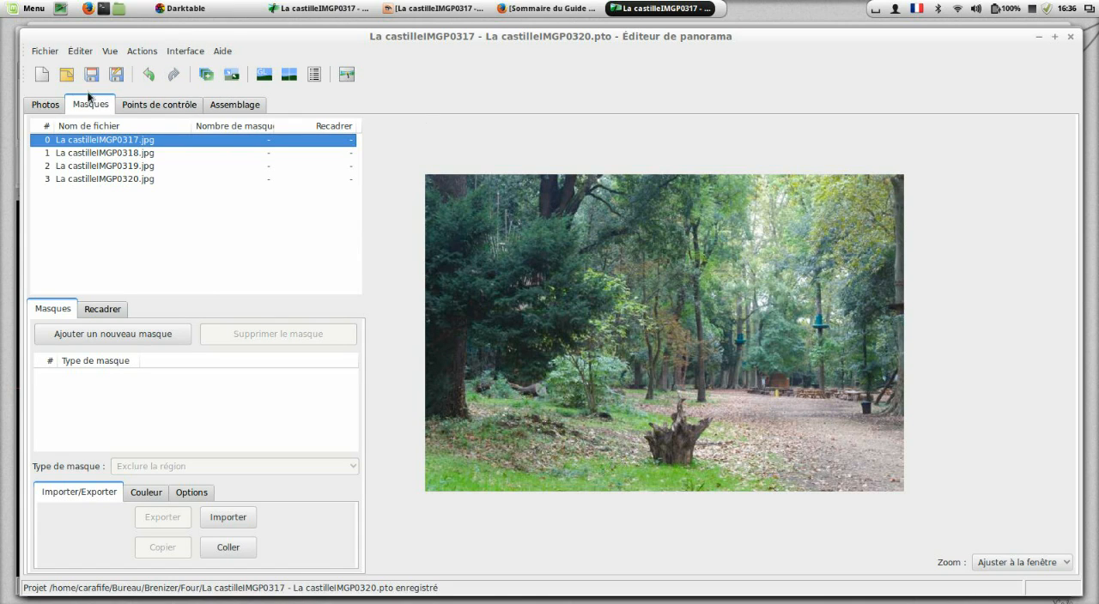
Step: Examine the control points linking each successive photo pair, from La castilleIMGP0317.jpg and La castilleIMGP0318.jpg round to La castilleIMGP0320.jpg and La castilleIMGP0317.jpg
left_click(182, 103)
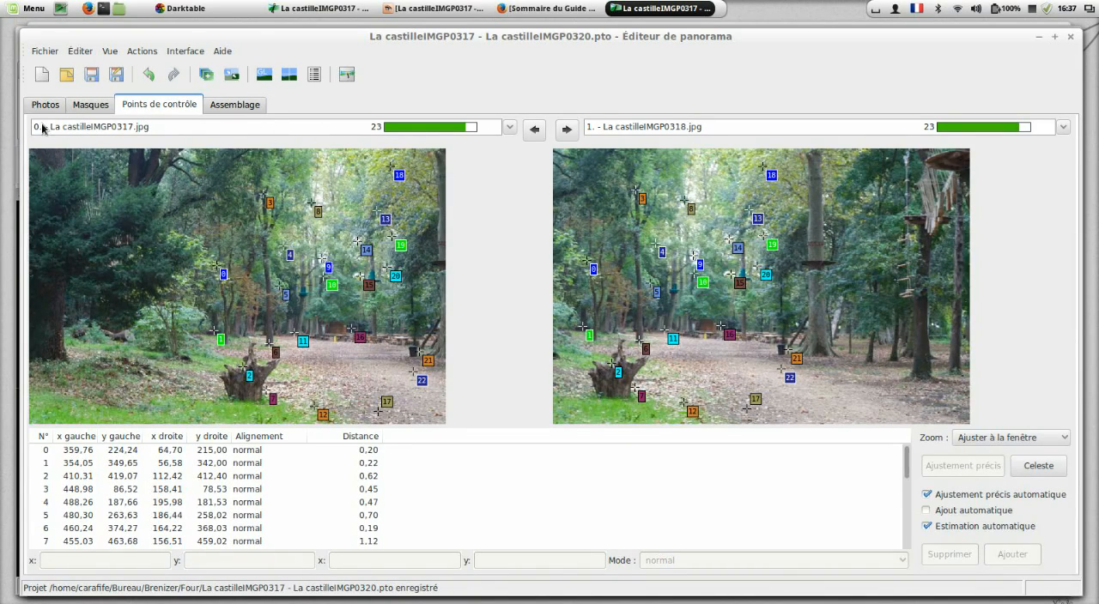
left_click(567, 128)
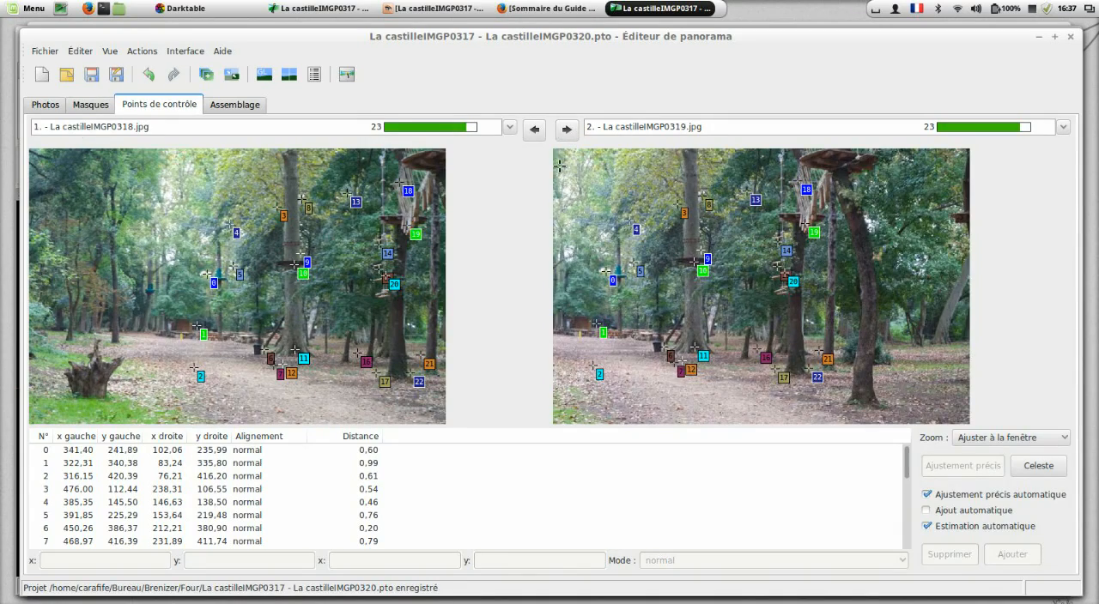
left_click(567, 128)
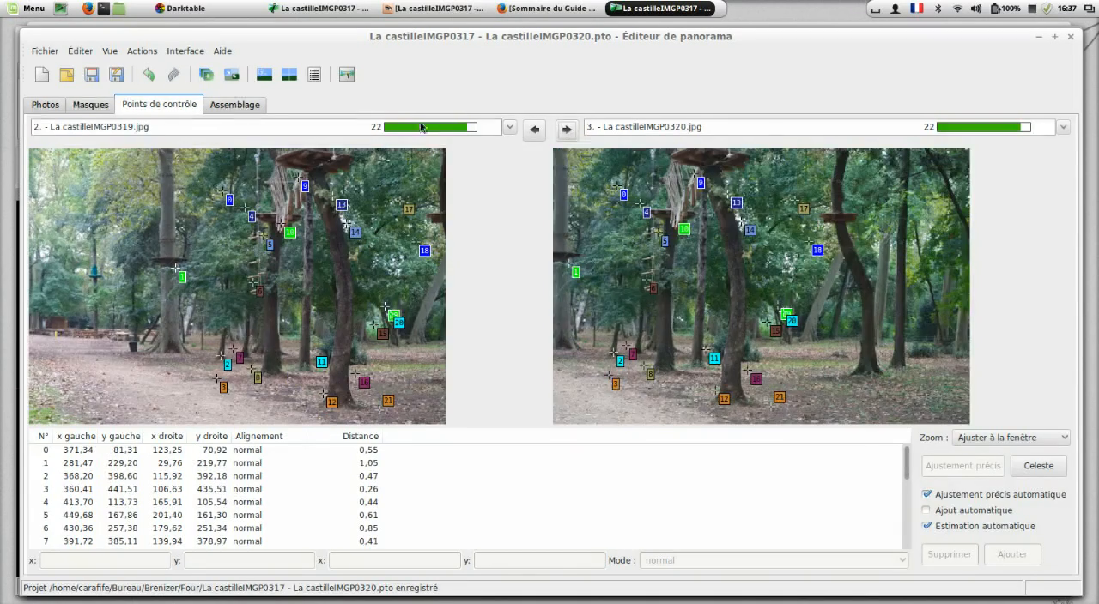
left_click(91, 130)
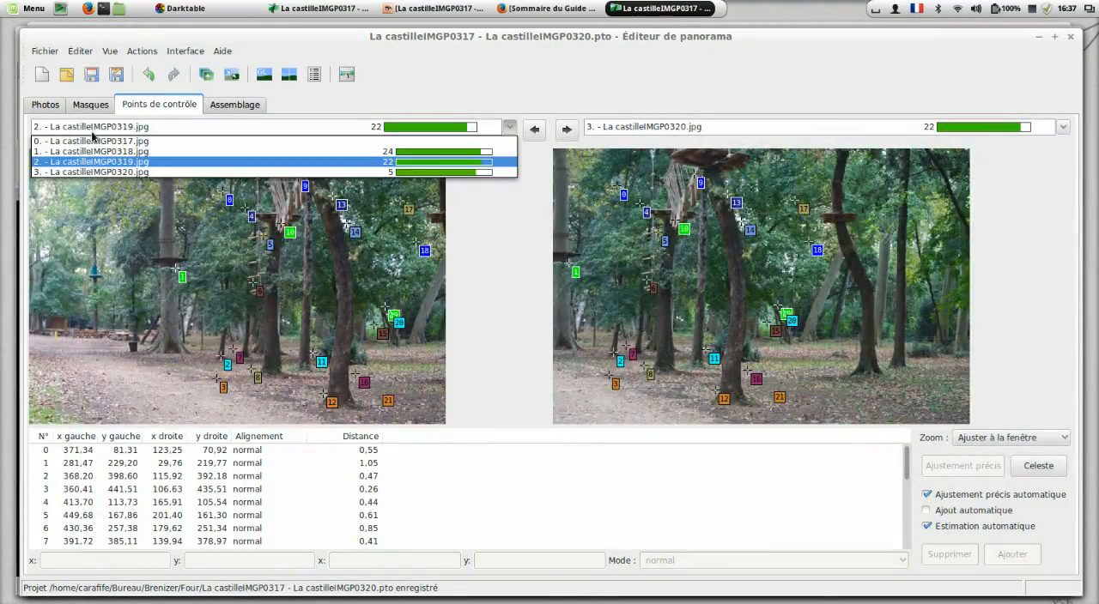
left_click(567, 129)
left_click(571, 129)
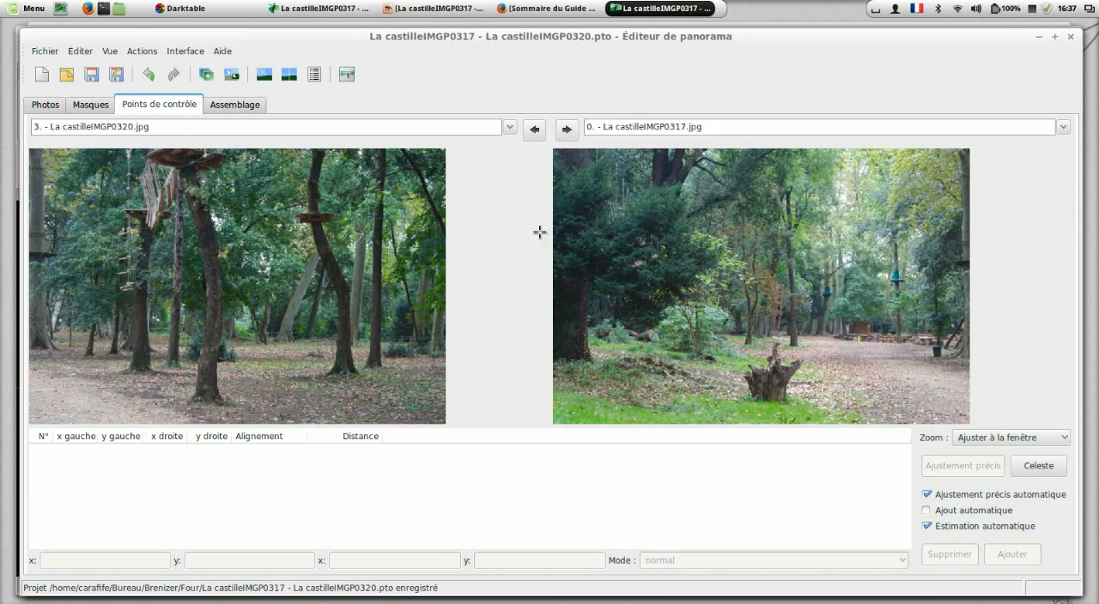
Step: Go back to the La castilleIMGP0317.jpg and La castilleIMGP0318.jpg pair and review the control points of all pairs again
left_click(538, 133)
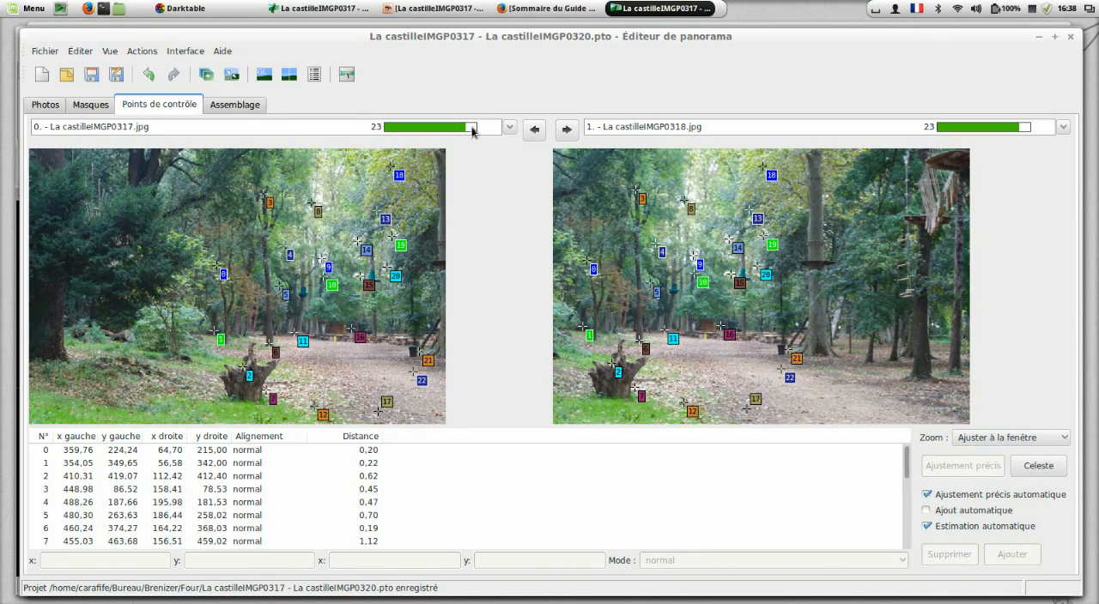
left_click(566, 131)
left_click(567, 131)
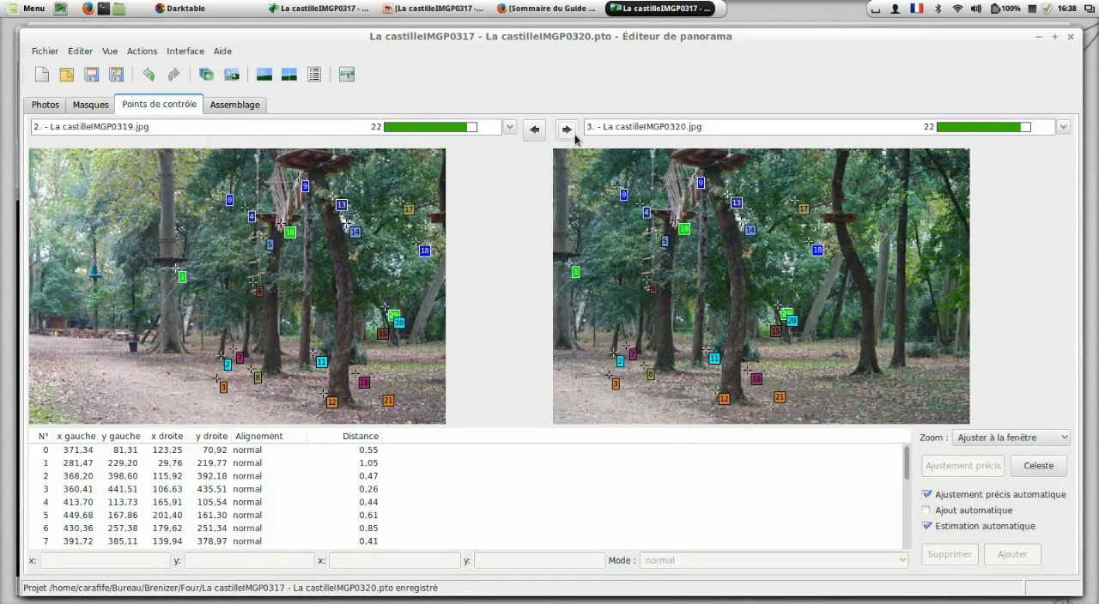
left_click(566, 130)
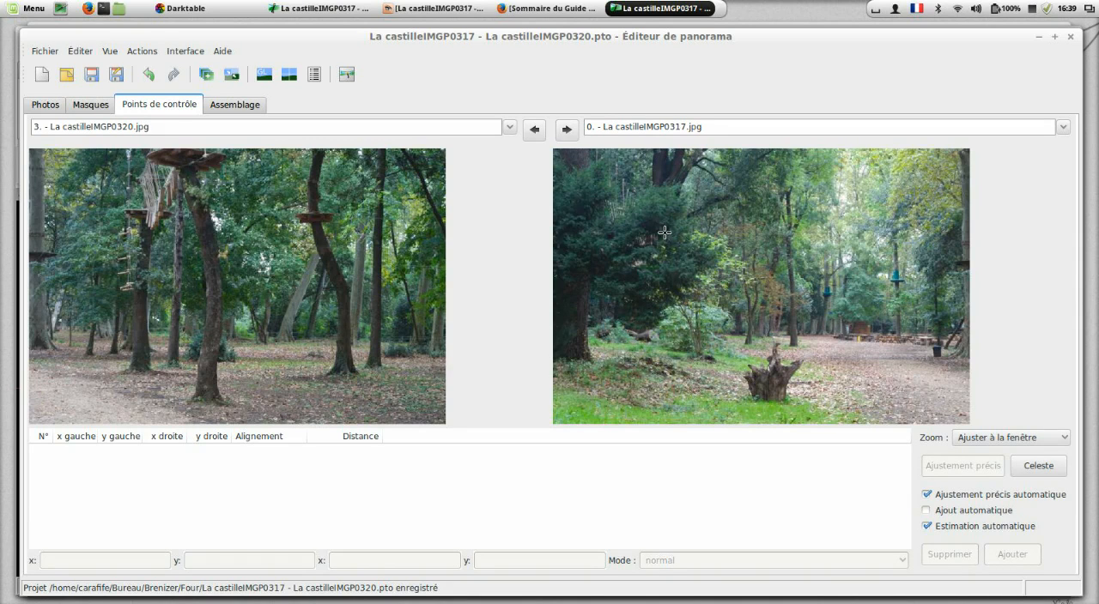
Step: Check the properties of La castilleIMGP0318.jpg in the desktop's Brenizer/Four folder, and return to the Hugin assistant
left_click(60, 8)
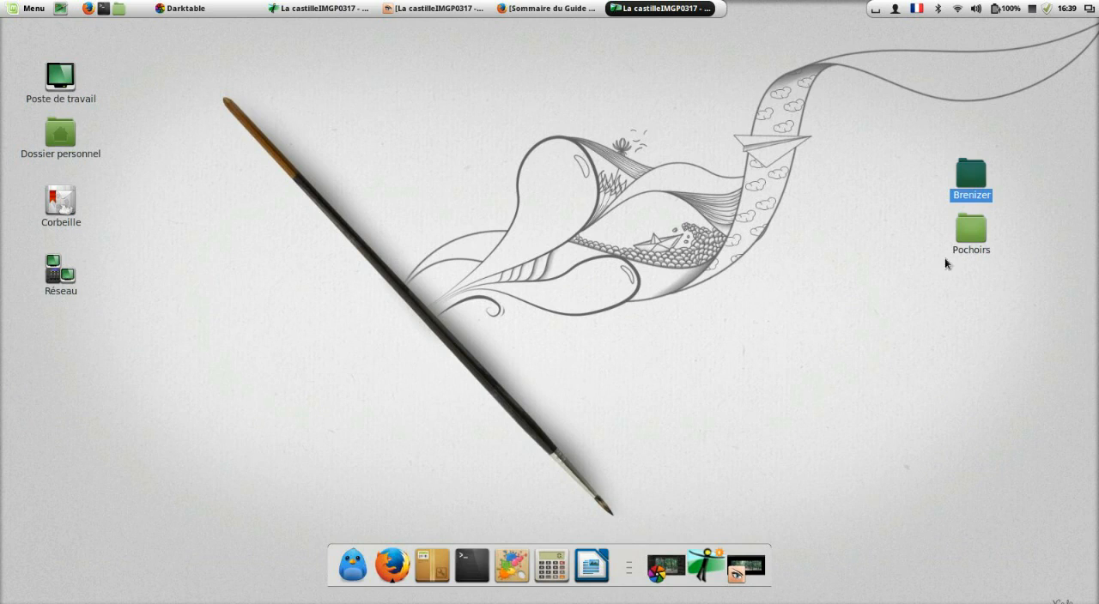
double_click(987, 180)
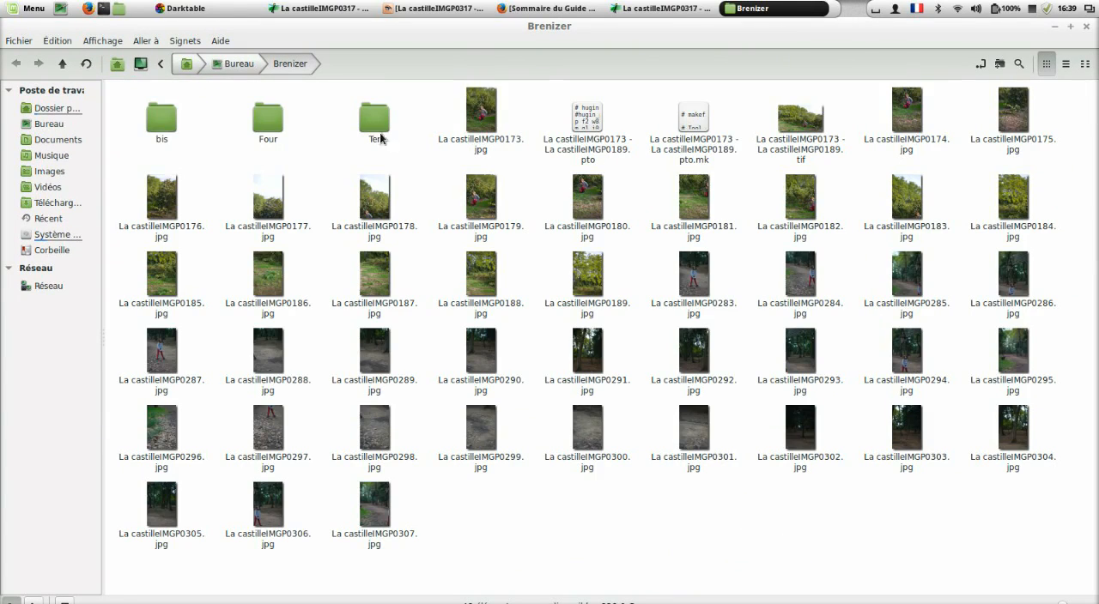
double_click(257, 133)
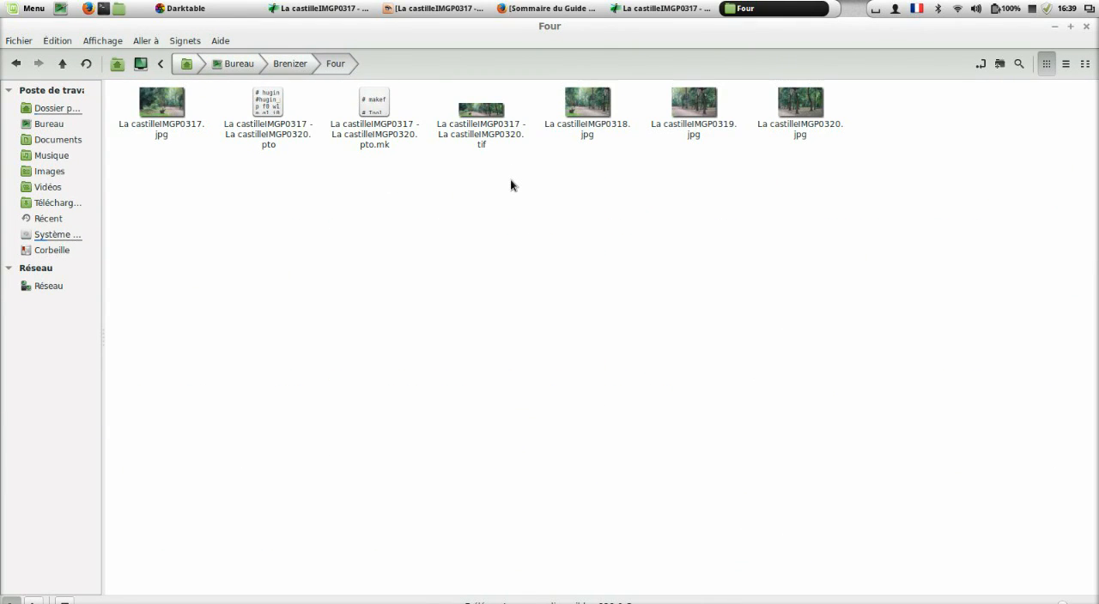
right_click(600, 133)
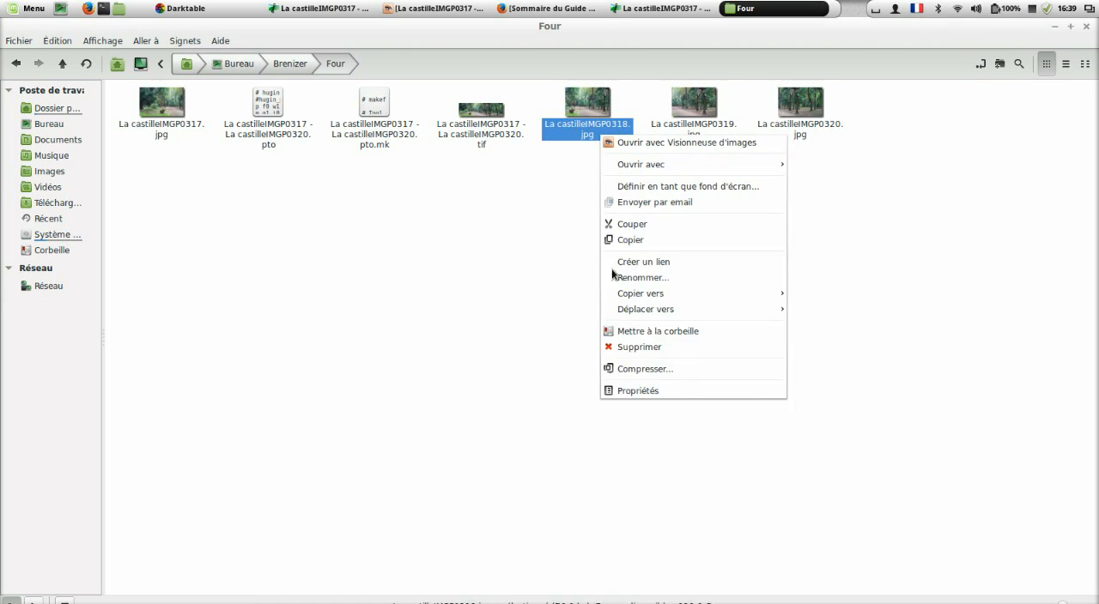
left_click(624, 397)
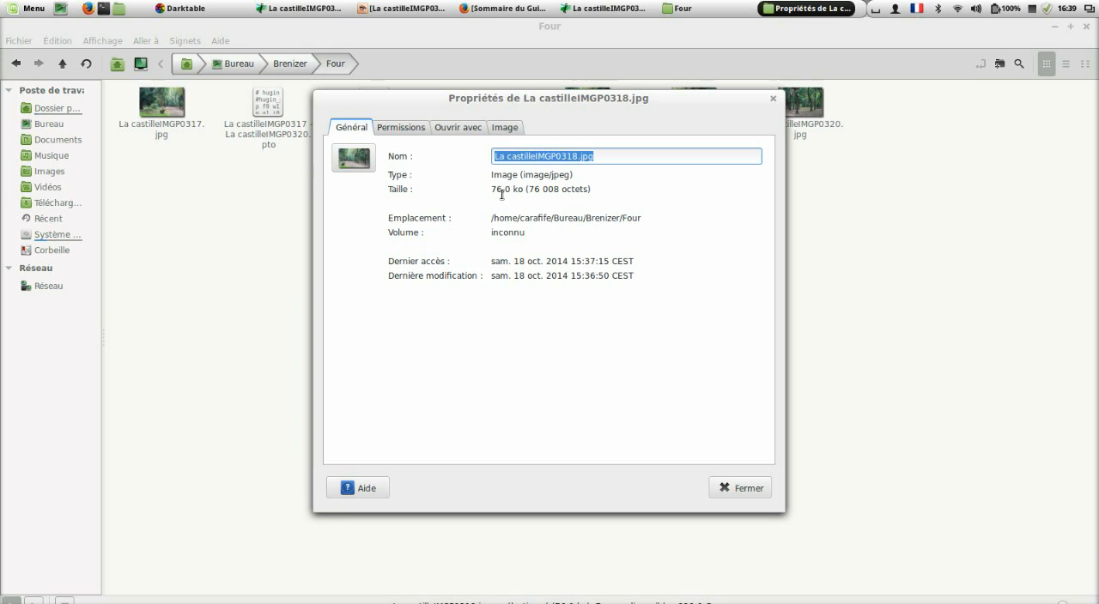
left_click(741, 489)
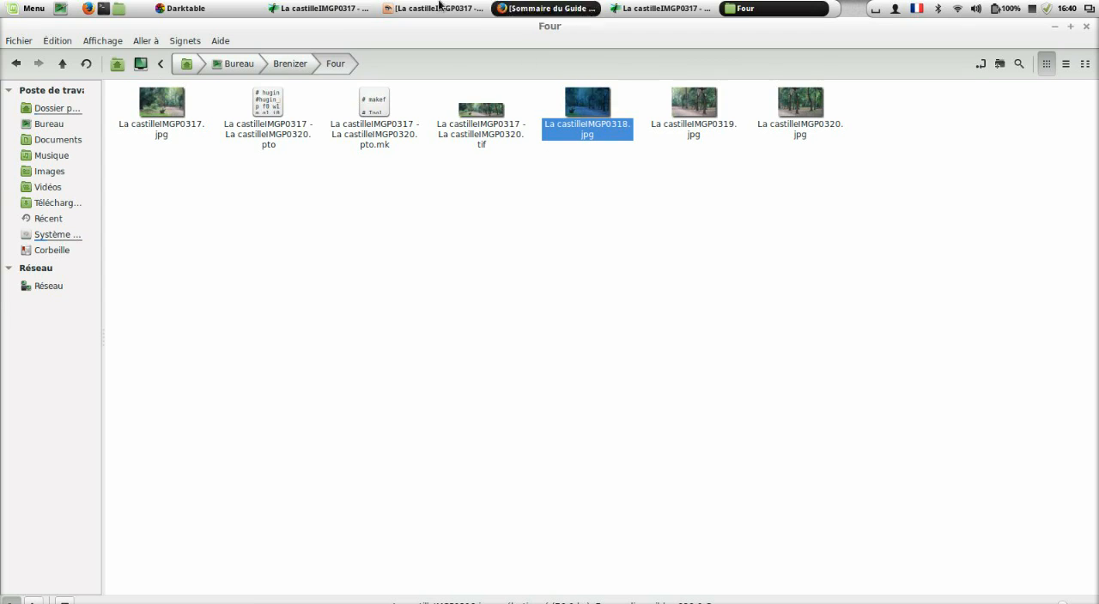
left_click(292, 8)
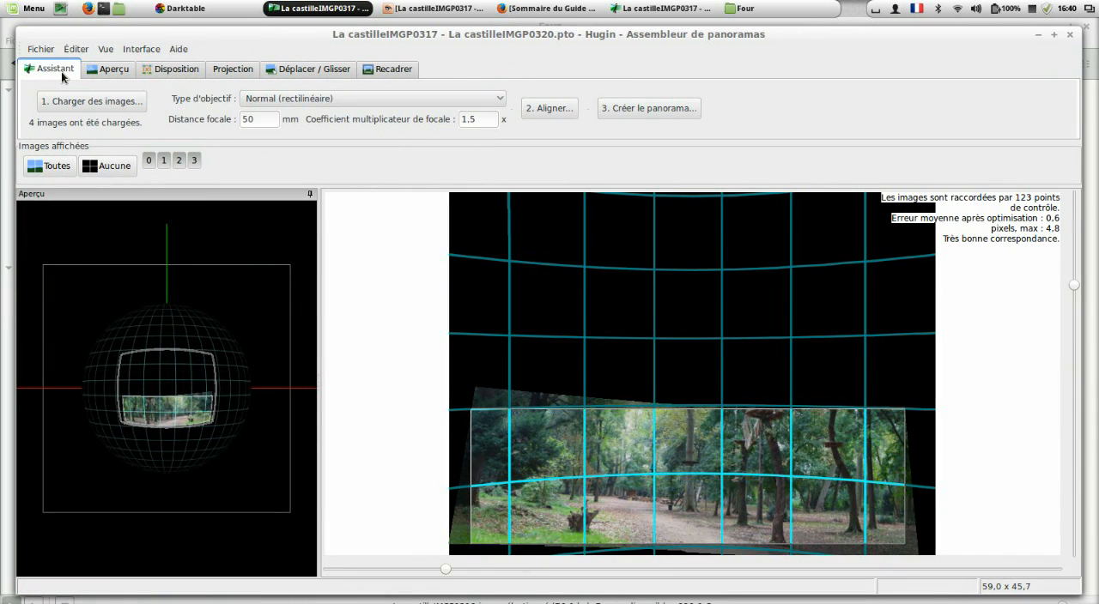